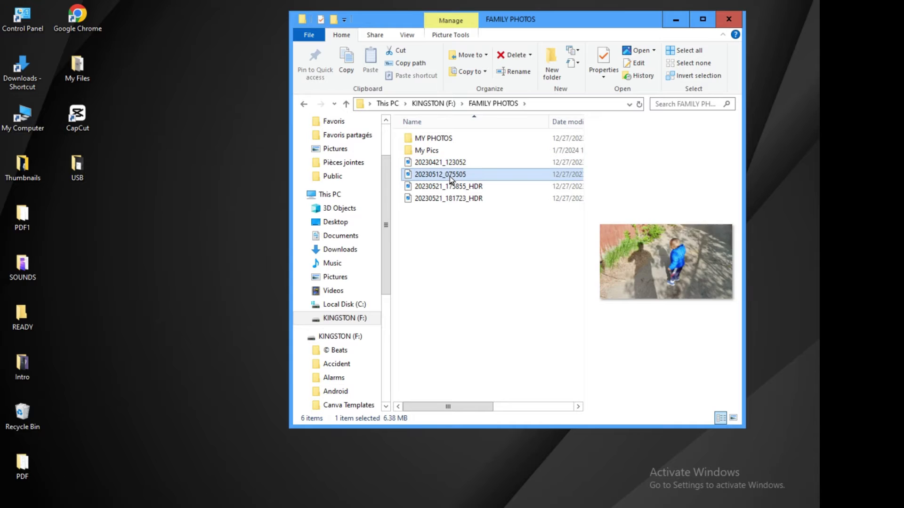
- Open the photo 20230521_181723_HDR from the FAMILY PHOTOS folder for editing in Paint
left_click(450, 187)
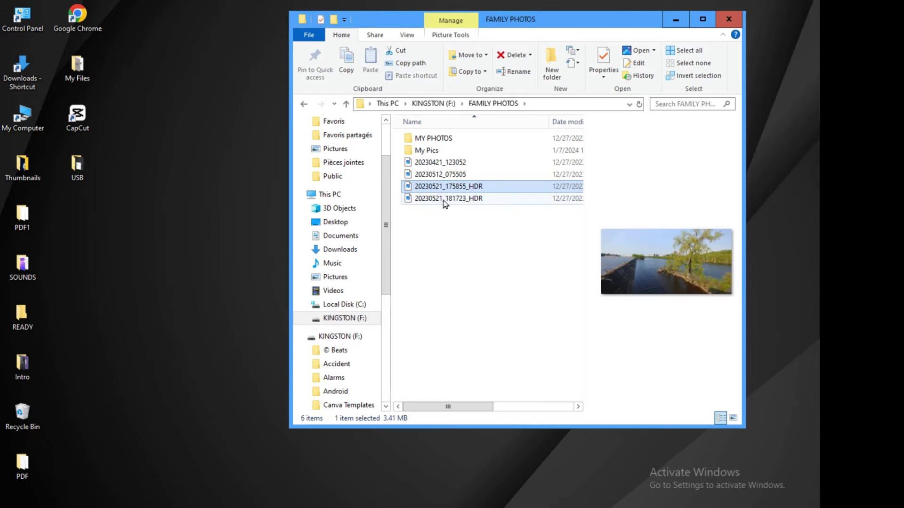
left_click(445, 201)
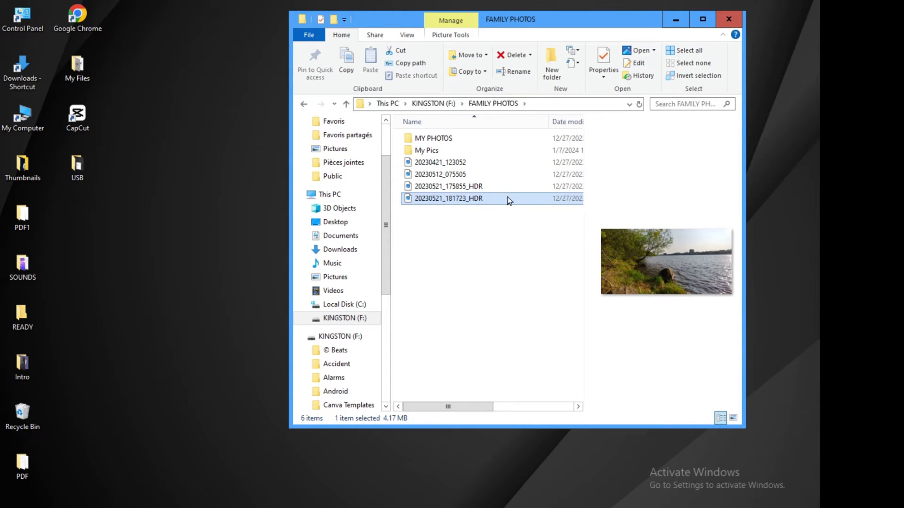
right_click(466, 201)
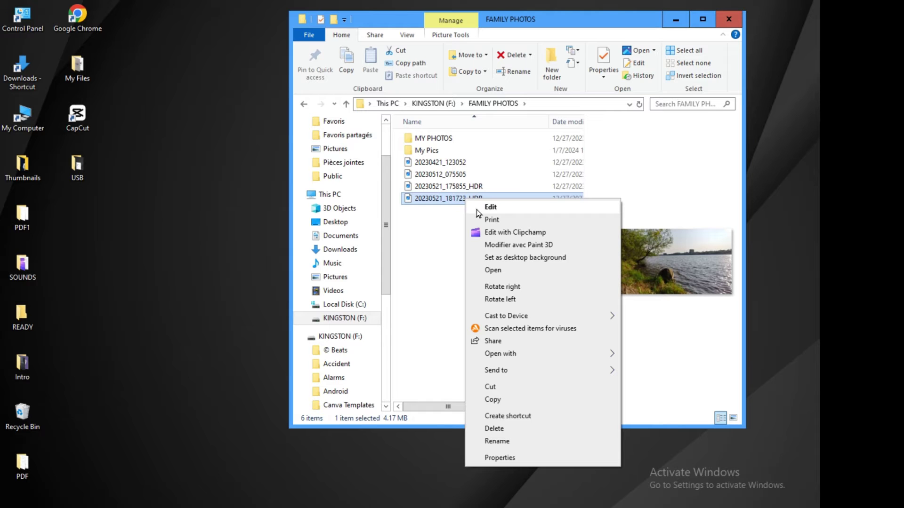
left_click(491, 208)
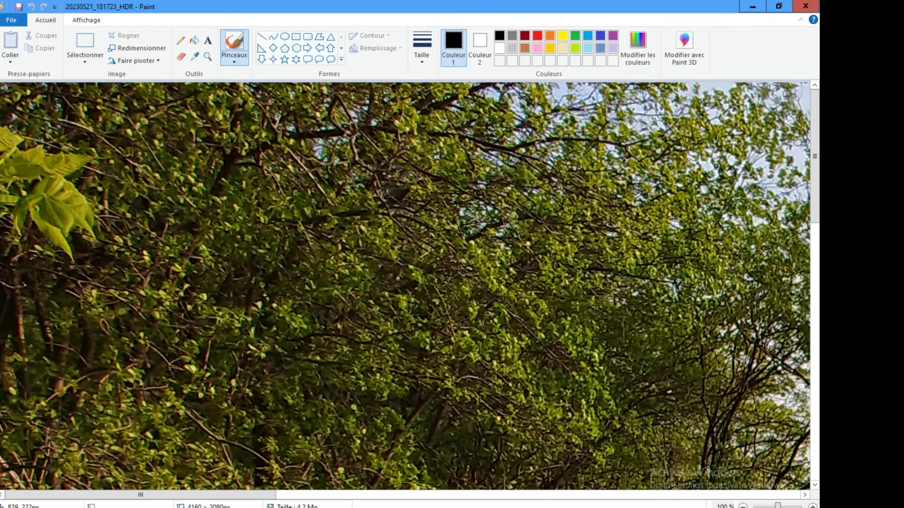
left_click(87, 20)
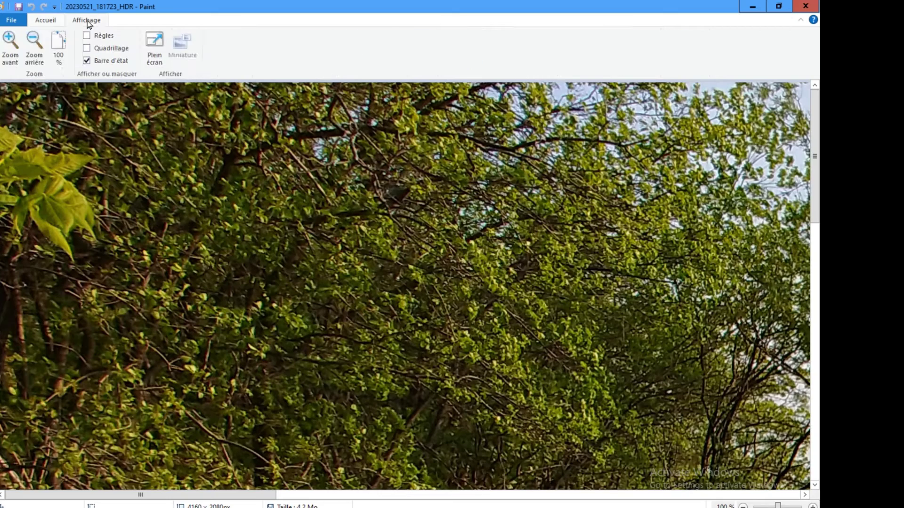
left_click(33, 43)
left_click(33, 43)
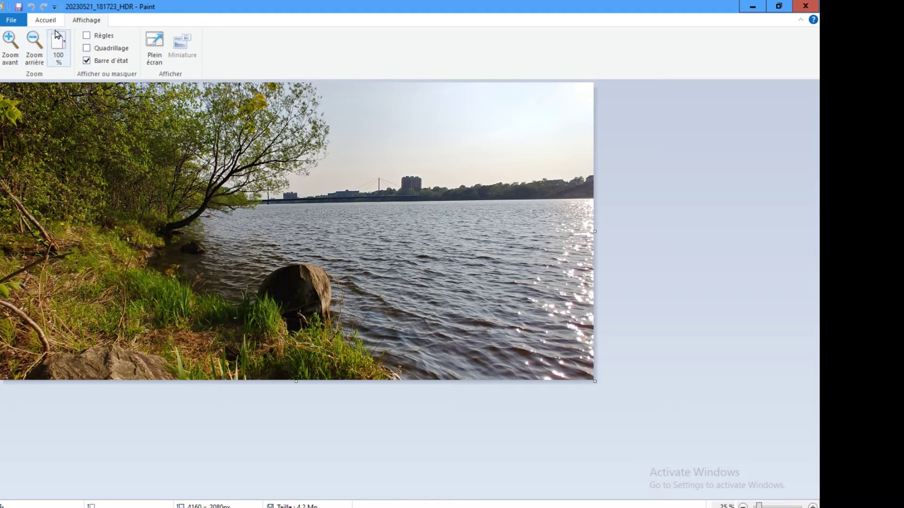
left_click(44, 20)
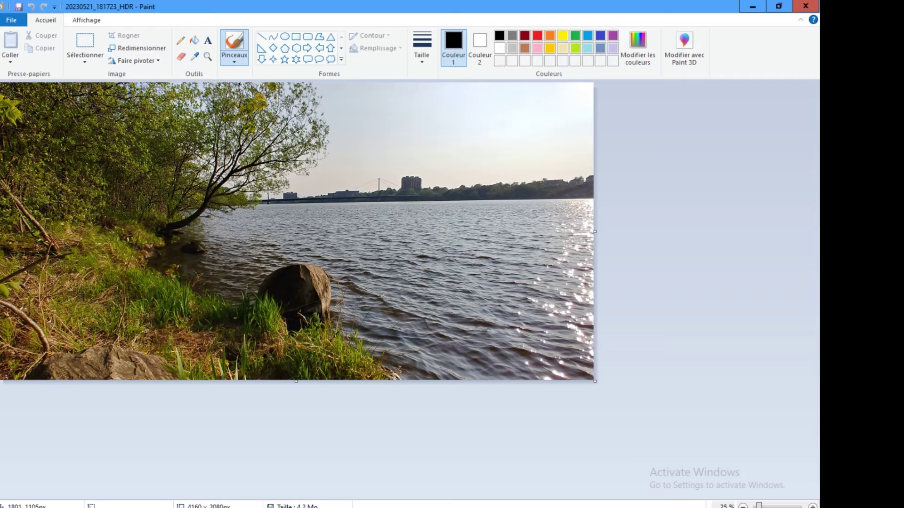
- Save a copy of the river photo to the Desktop as a JPEG named picture1.jpg
left_click(8, 22)
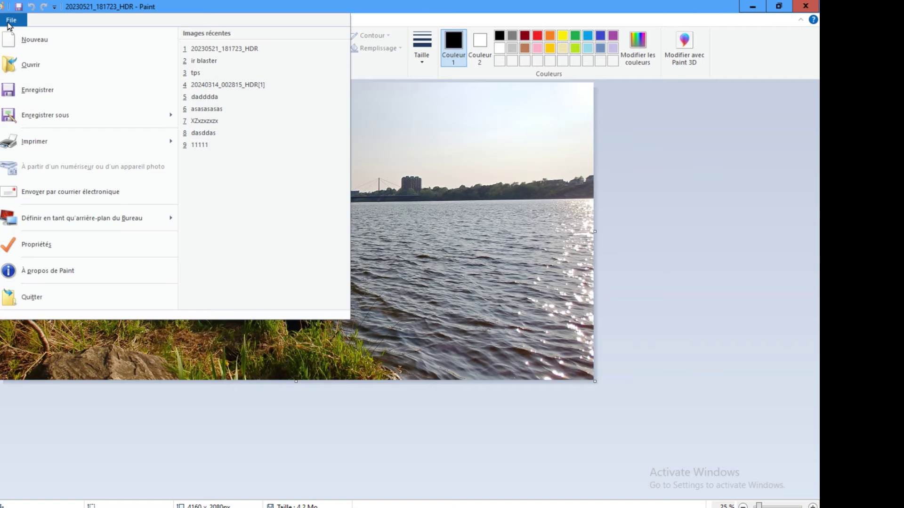
left_click(32, 118)
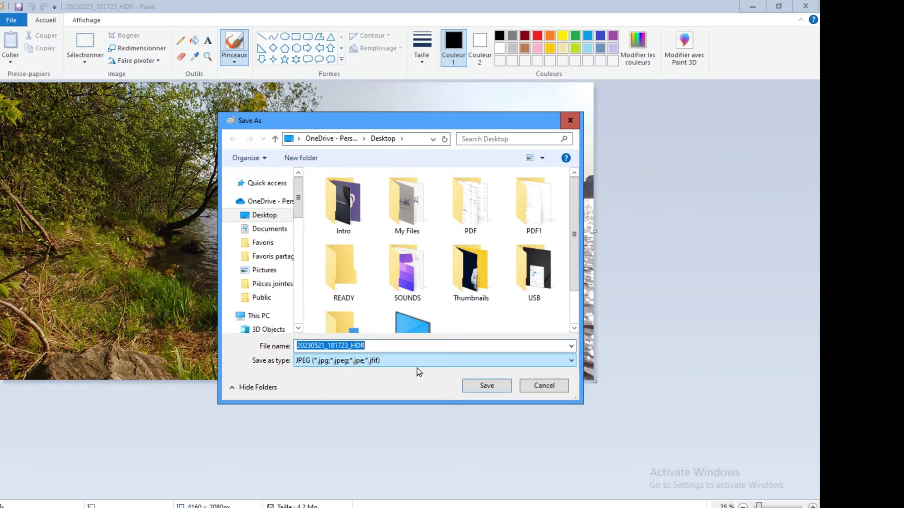
type("picture")
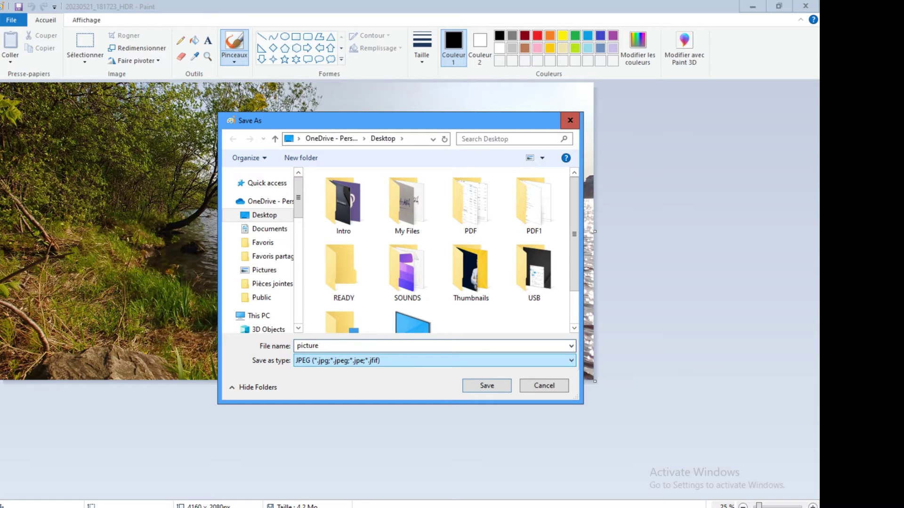
type("1.j")
type("pg")
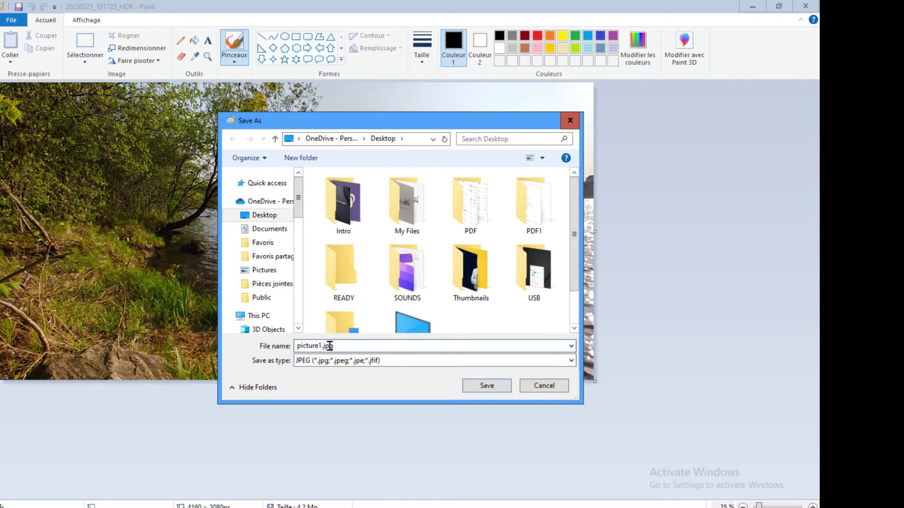
left_click_drag(331, 346, 321, 346)
left_click(484, 388)
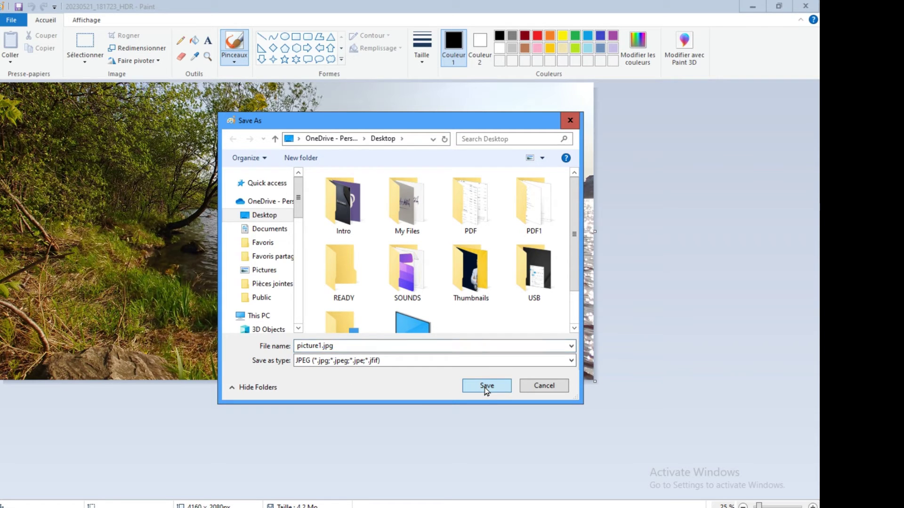
- Minimize Paint, place picture1 below the USB folder on the desktop, and open it briefly to check the saved image
left_click(752, 6)
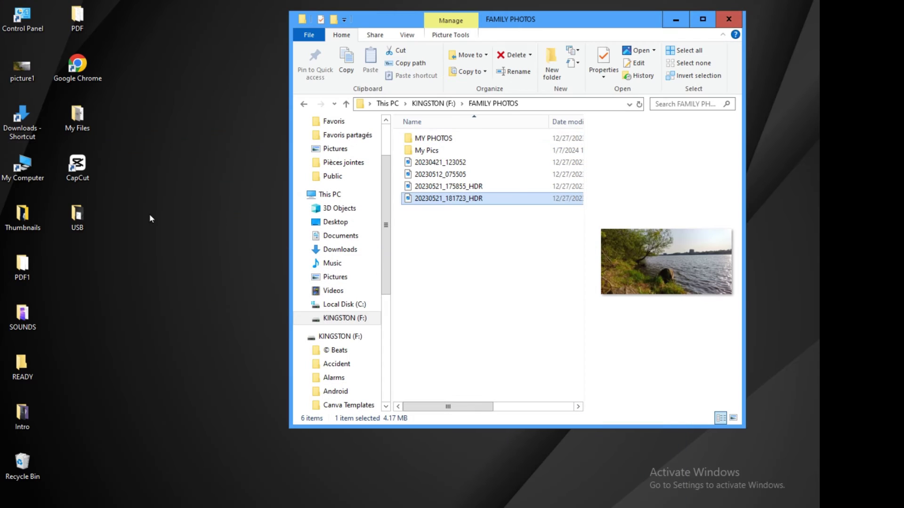
left_click_drag(25, 67, 91, 261)
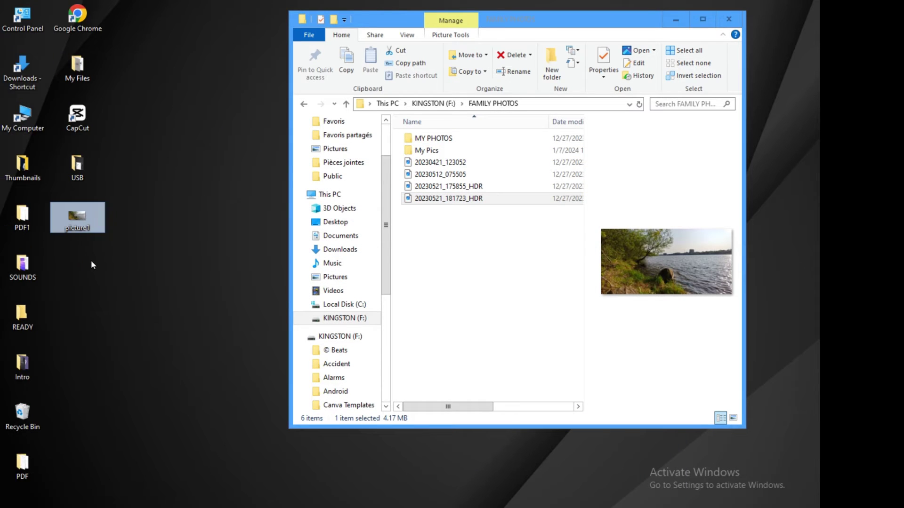
double_click(81, 219)
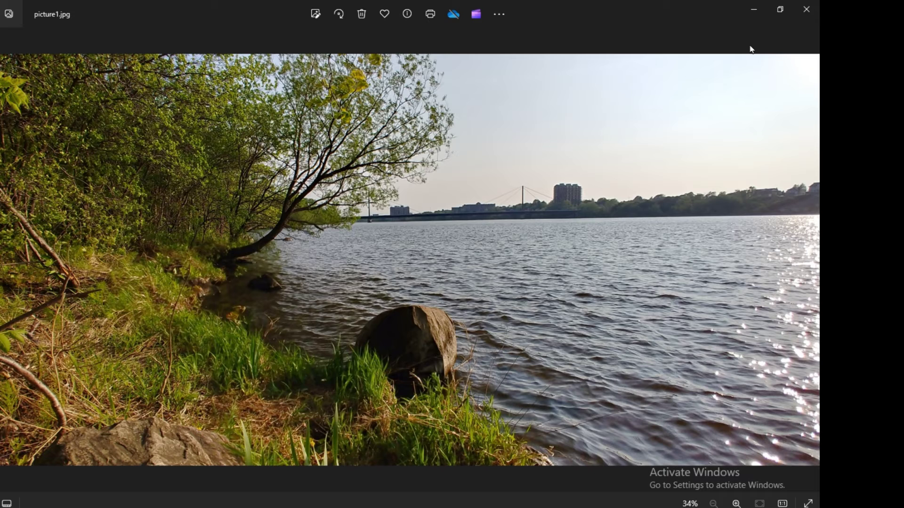
left_click(806, 9)
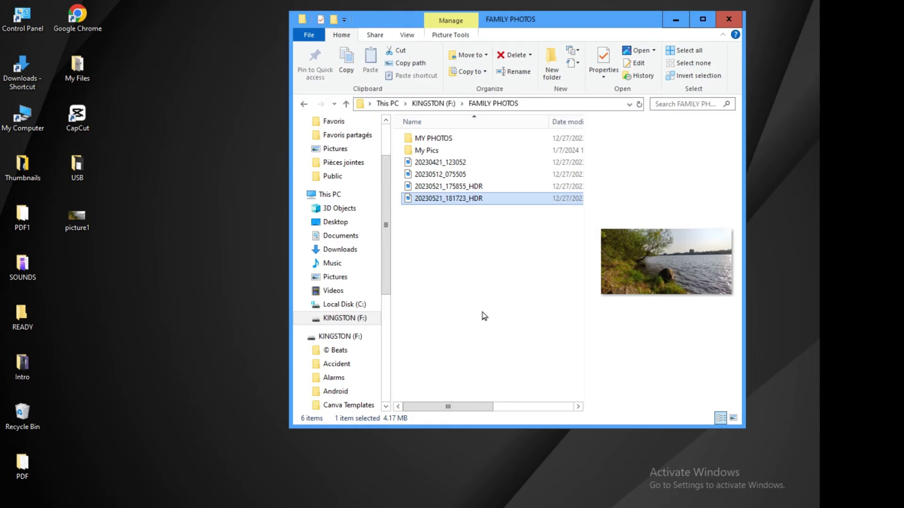
- Open the photo 20230512_075505 from the FAMILY PHOTOS folder for editing in Paint
left_click(440, 179)
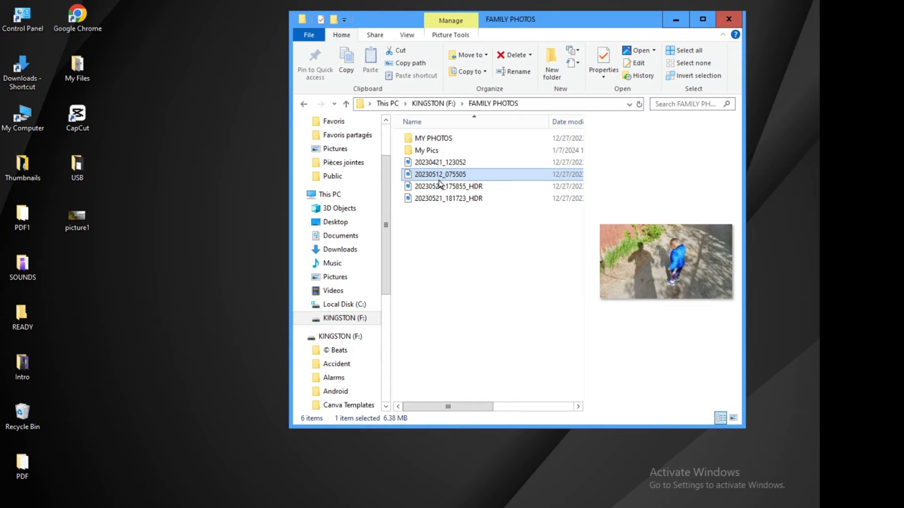
right_click(495, 173)
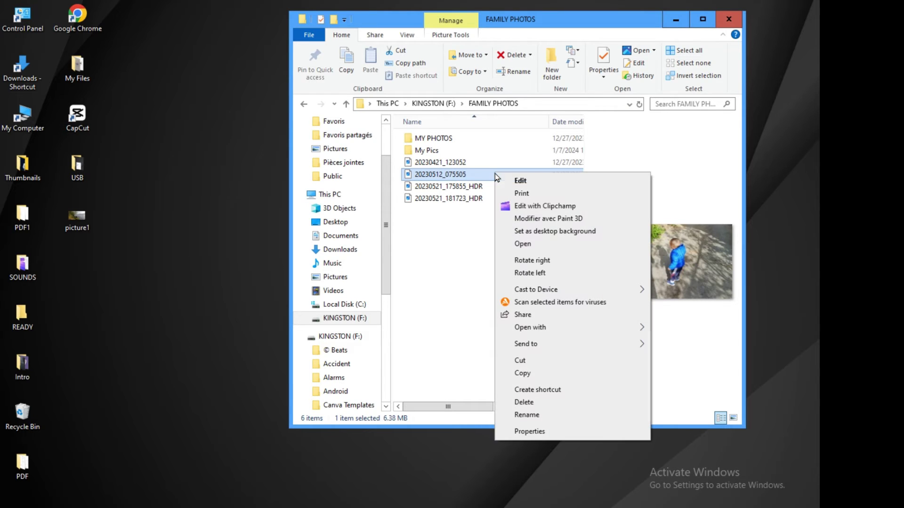
left_click(527, 182)
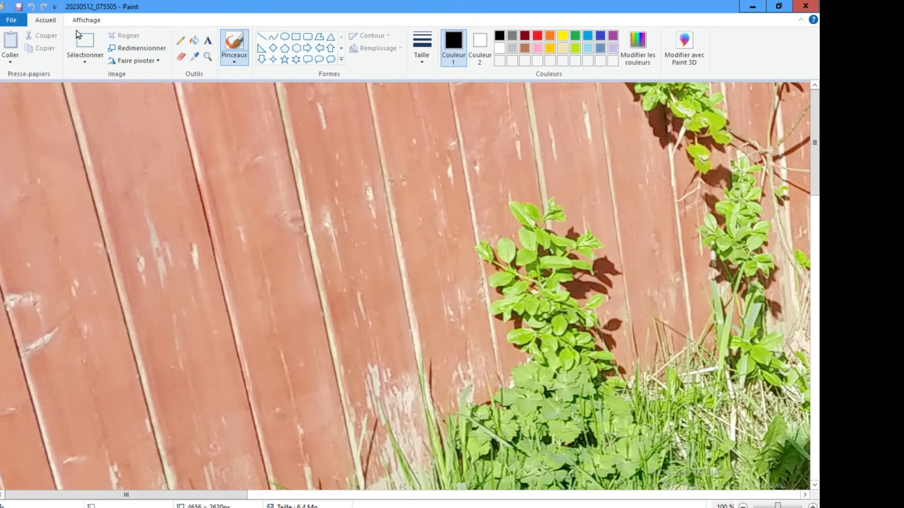
left_click(86, 20)
left_click(33, 42)
left_click(33, 42)
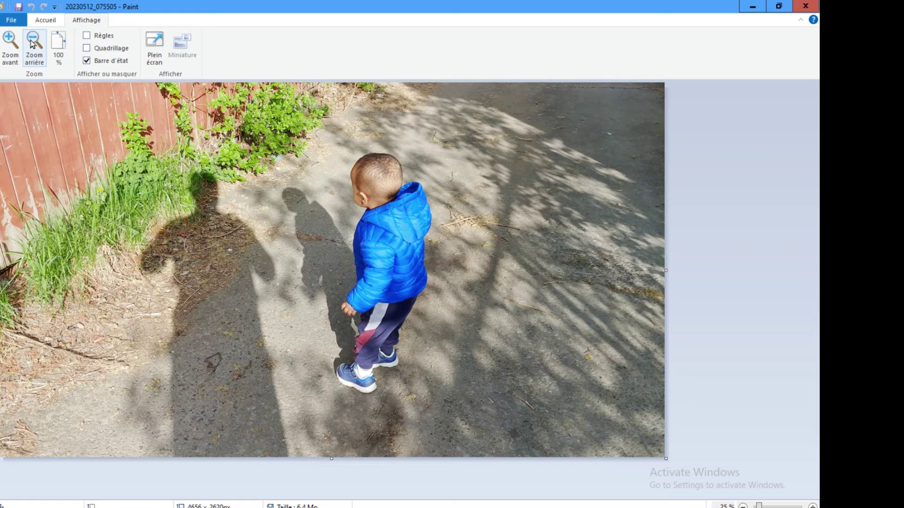
left_click(33, 43)
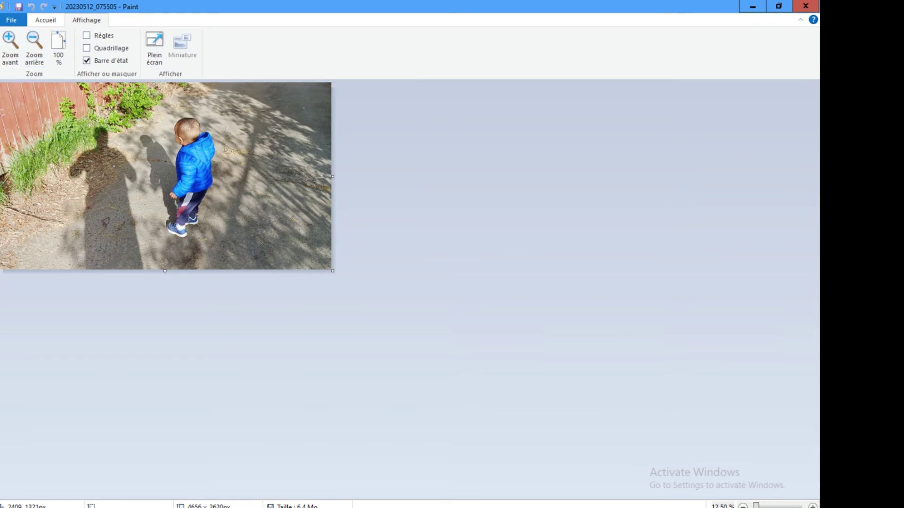
- Save a copy of the child's photo to the Desktop as a JPEG named picture2.jpg
left_click(11, 20)
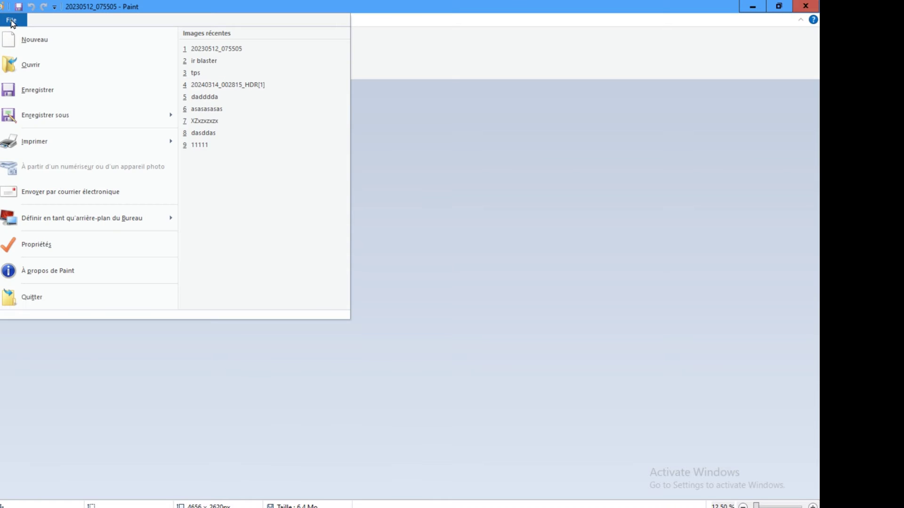
left_click(47, 118)
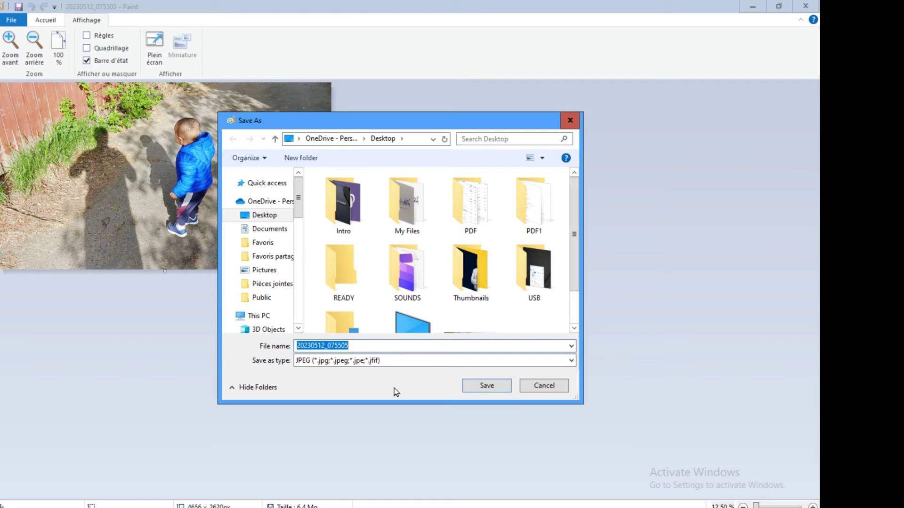
type("picture")
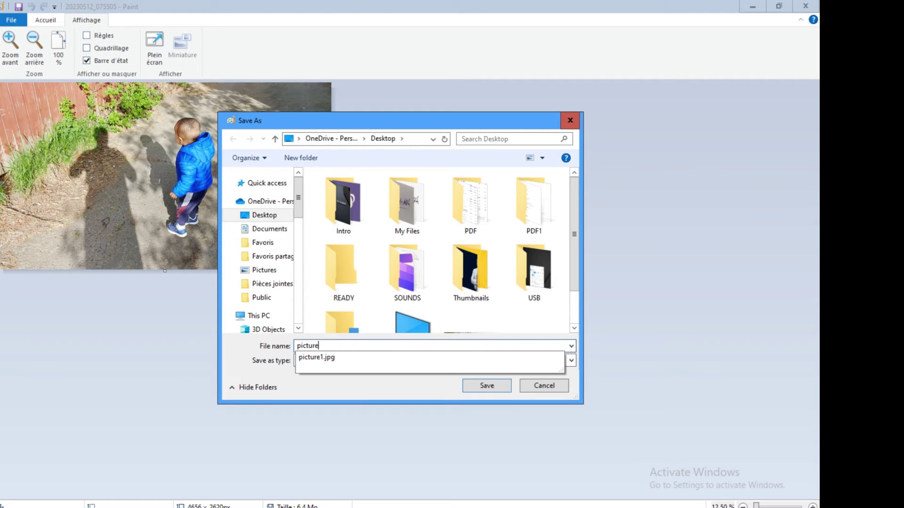
type("2")
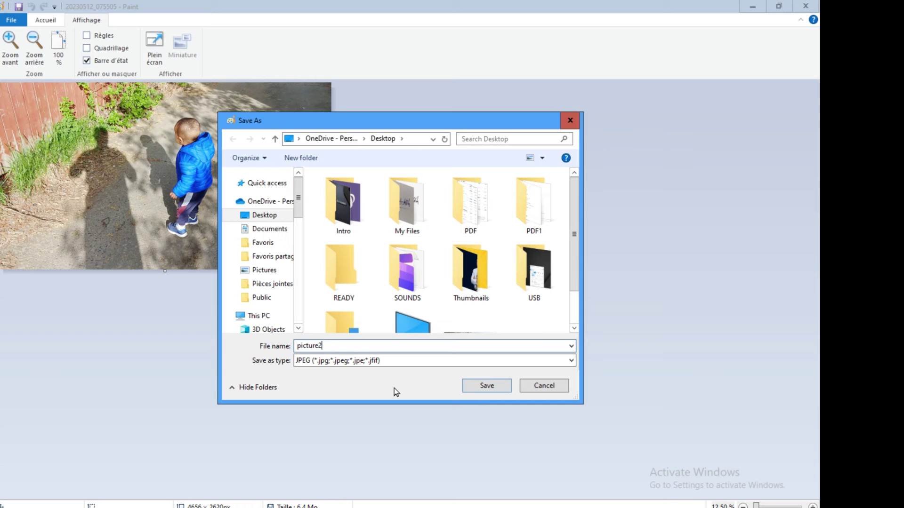
type(".jpg")
left_click(258, 216)
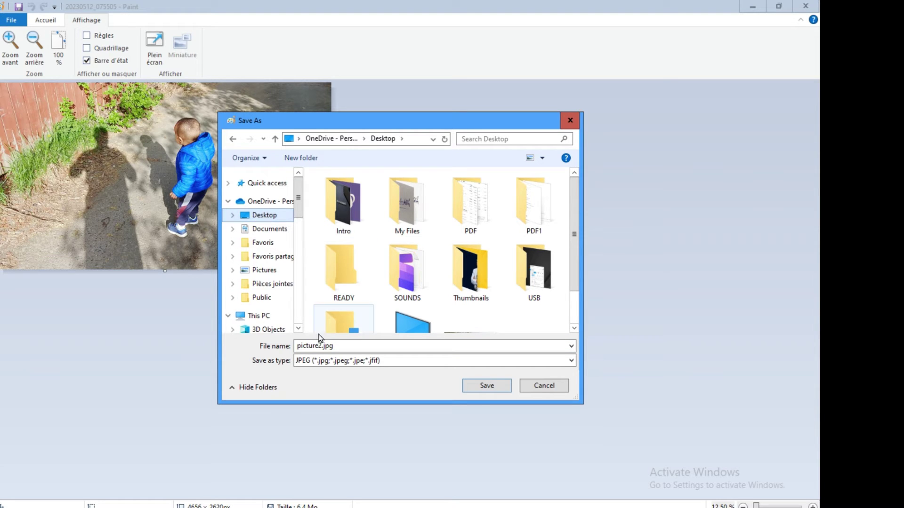
left_click(490, 388)
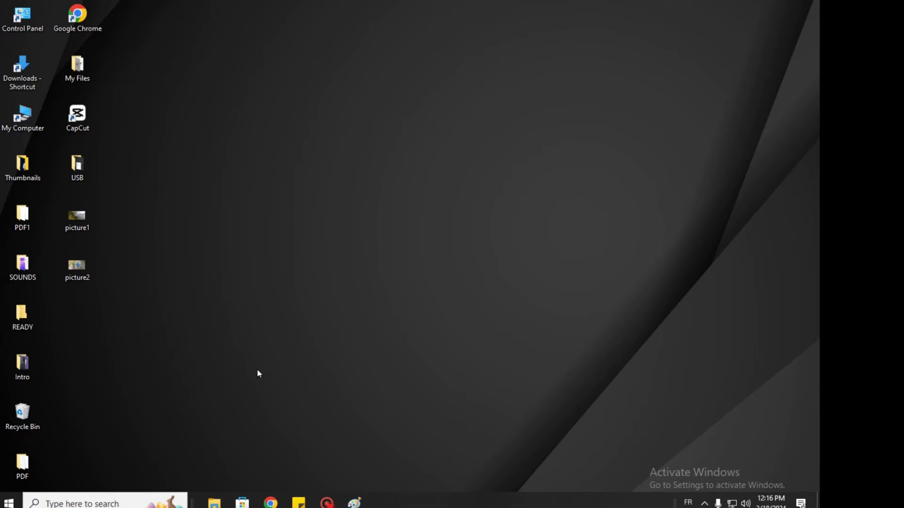
- Switch to Chrome and search the web for "convert video to mp4"
left_click(272, 504)
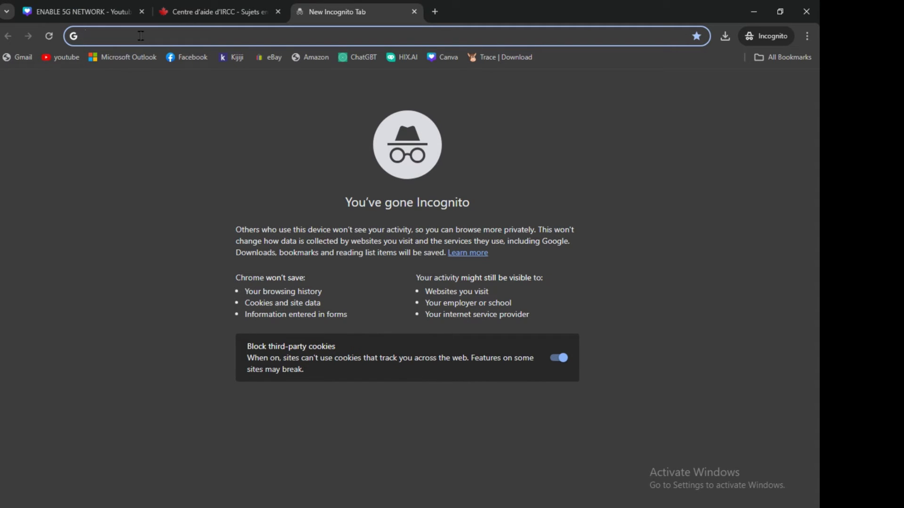
type("conv")
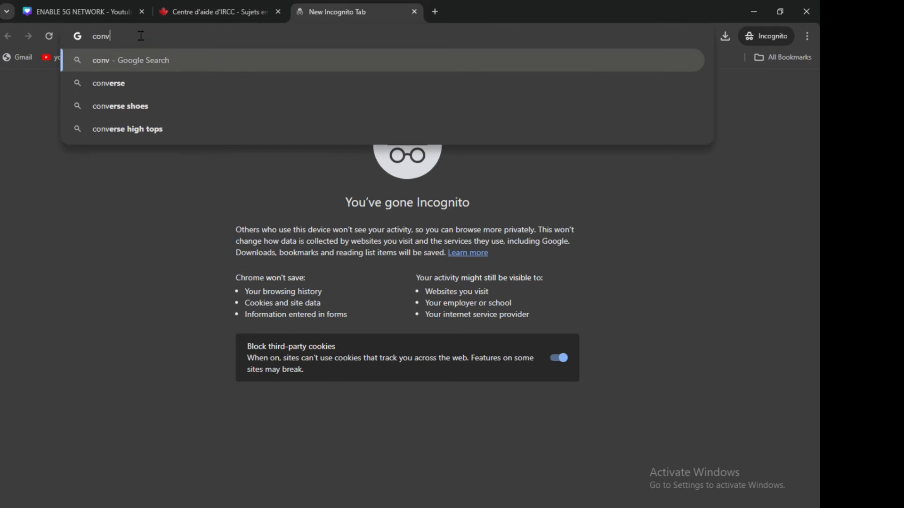
type("ert video")
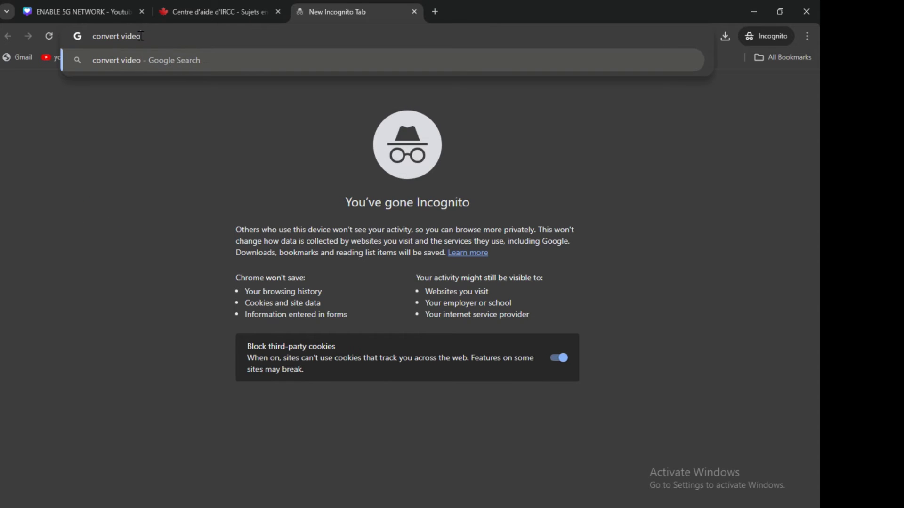
type(" to mp4")
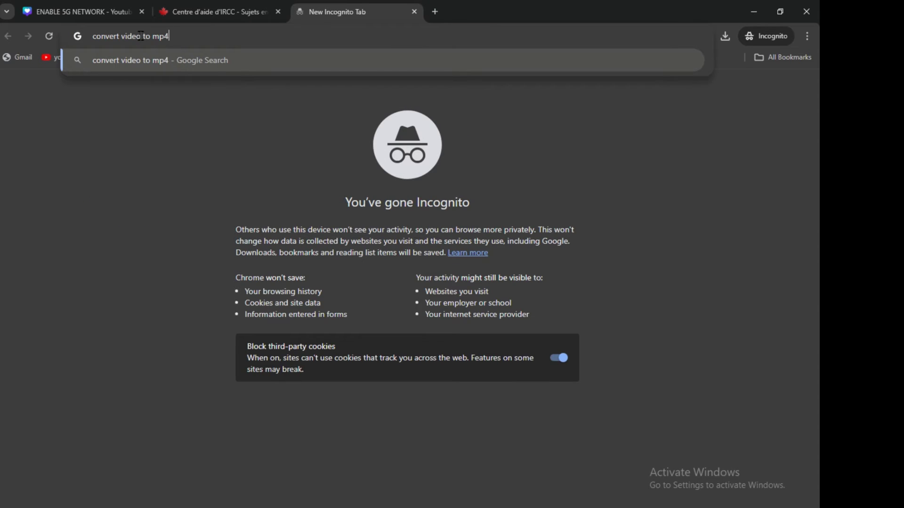
key("Return")
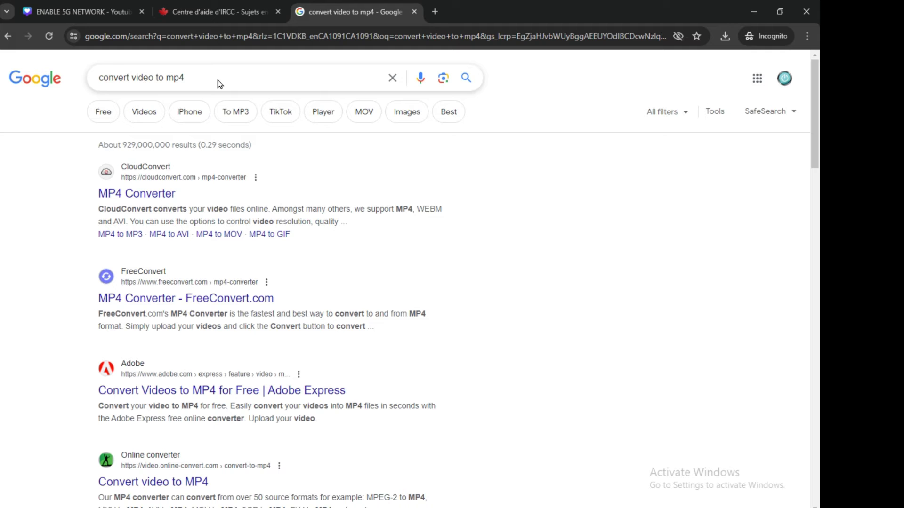
- Review the online converters in the search results and open CloudConvert's MP4 Converter page
scroll(193, 372, "down", 1)
scroll(193, 371, "down", 10)
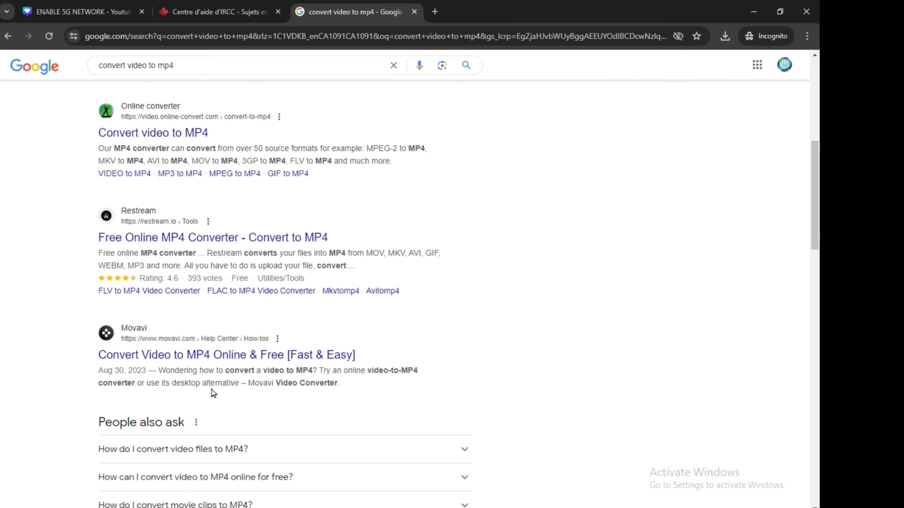
scroll(211, 382, "up", 11)
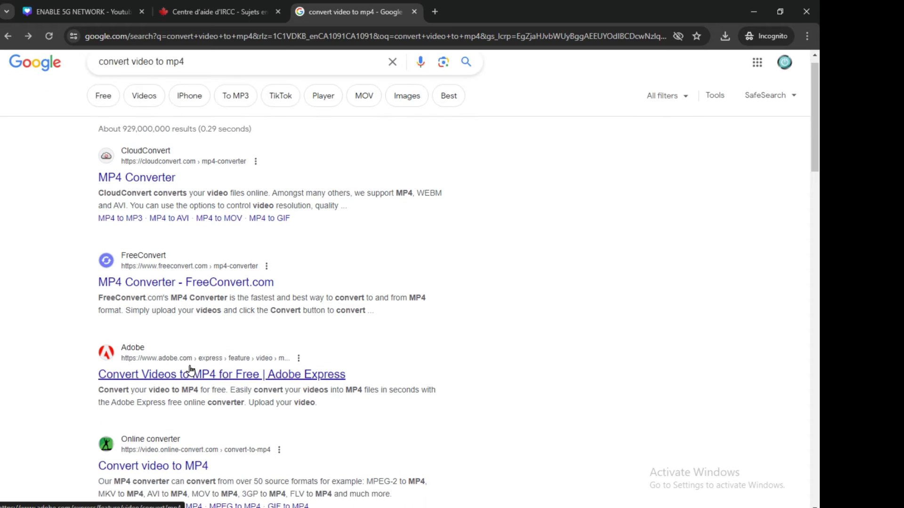
scroll(193, 374, "down", 6)
scroll(193, 372, "up", 6)
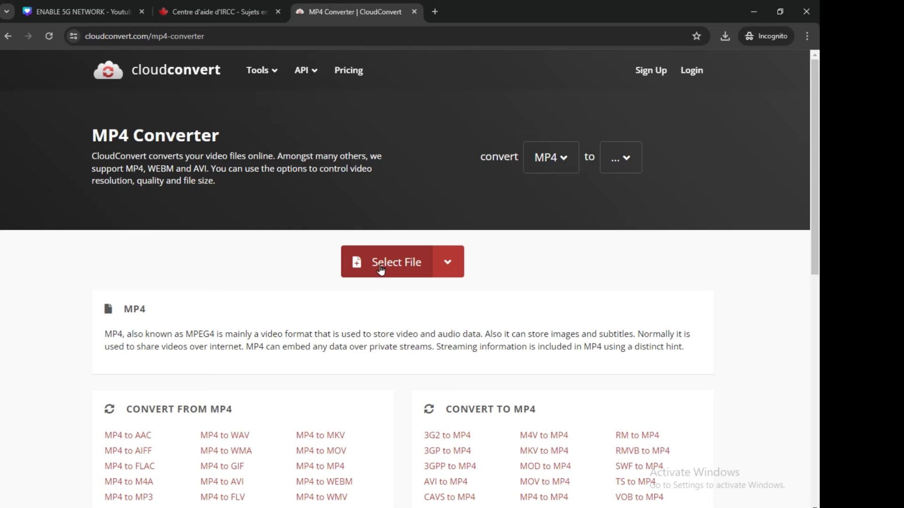
- Load the video 1 (10) from the Canva Templates folder on the KINGSTON drive into the MP4 converter
left_click(360, 260)
left_click(385, 265)
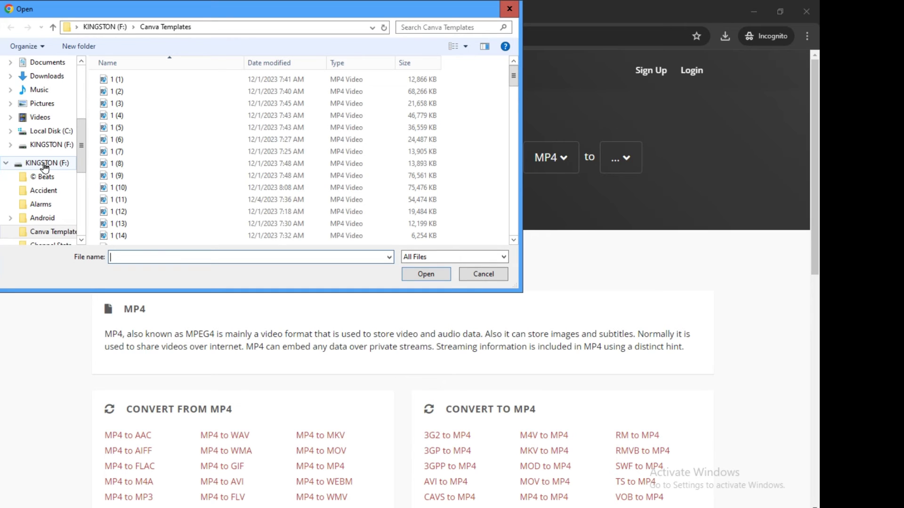
left_click(45, 165)
left_click(133, 131)
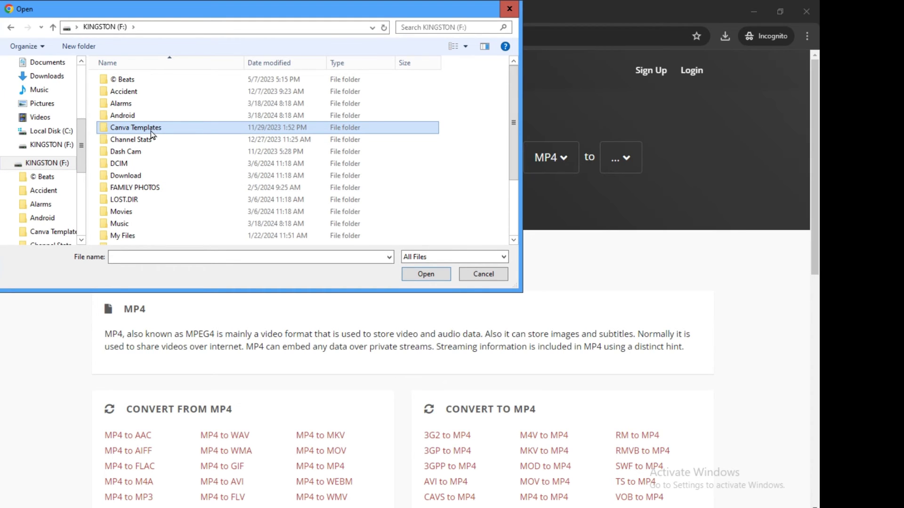
left_click(151, 132)
double_click(188, 132)
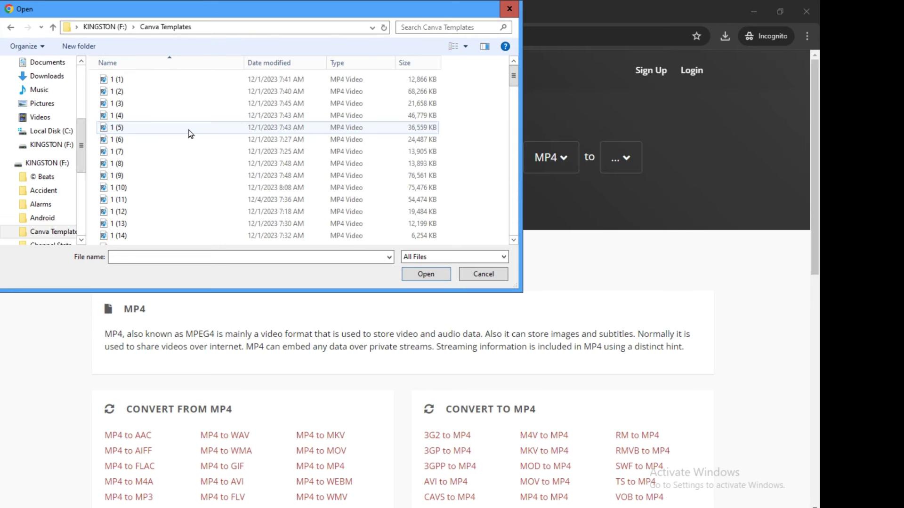
scroll(163, 207, "down", 1)
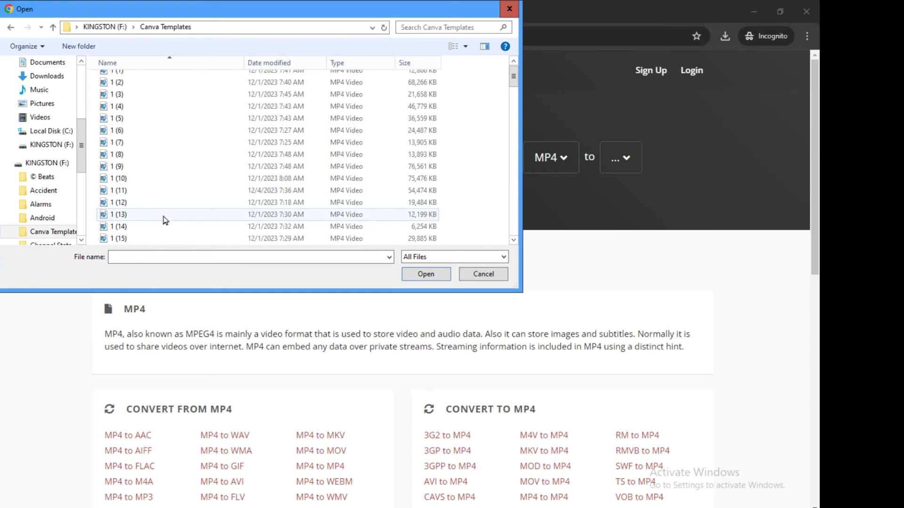
left_click(137, 182)
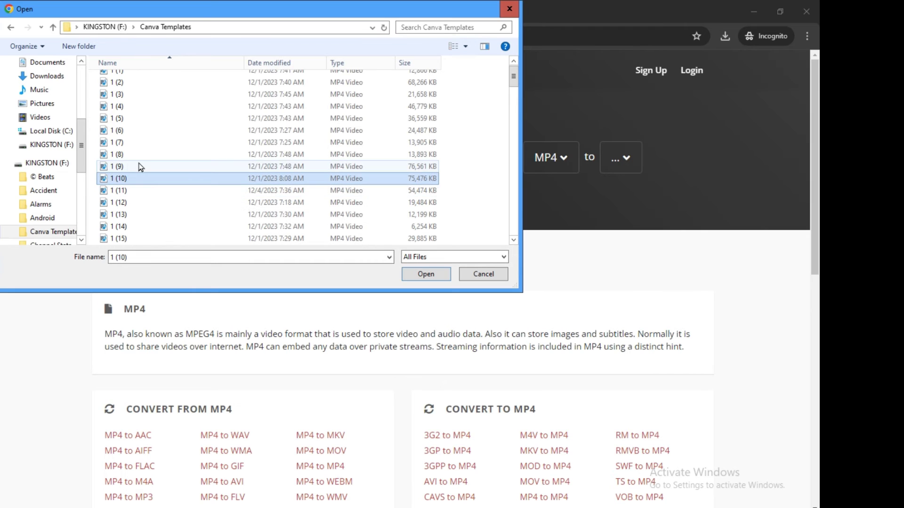
left_click(137, 168)
left_click(155, 183)
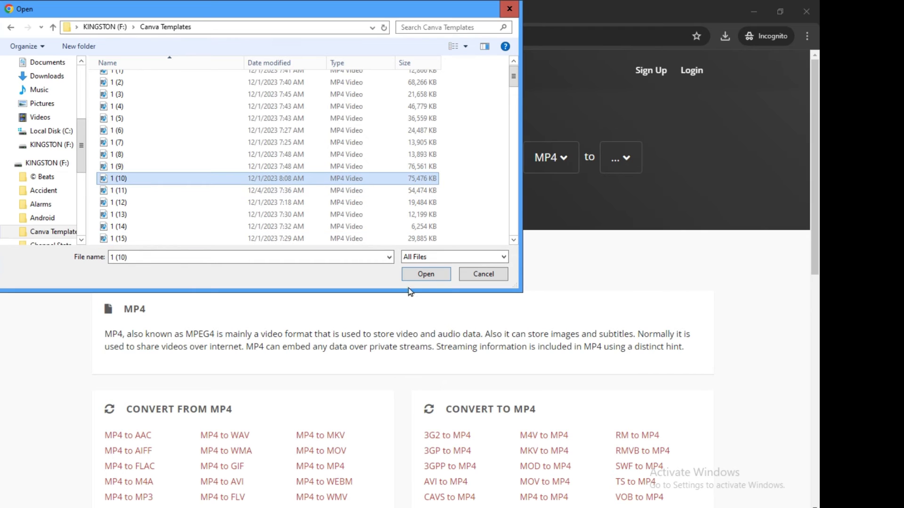
left_click(430, 277)
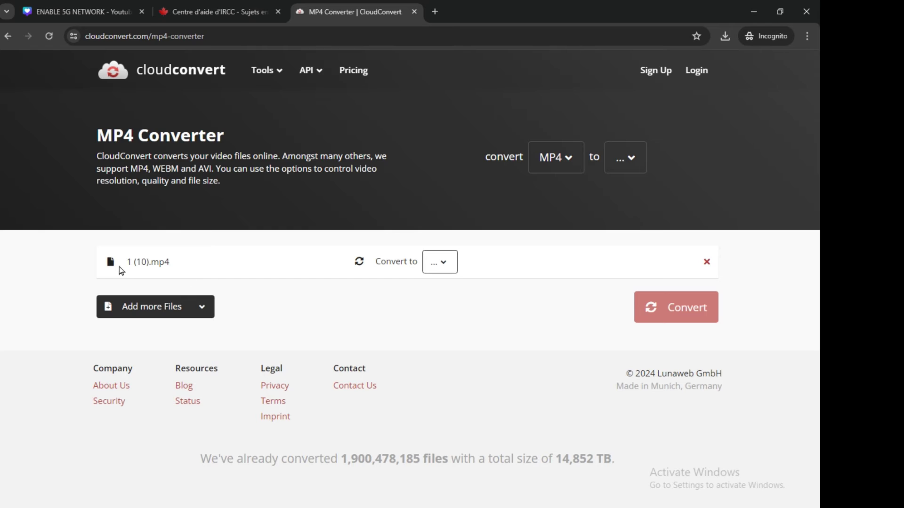
- Convert 1 (10).mp4 with MP4 as the output format and close the video preview
left_click(443, 269)
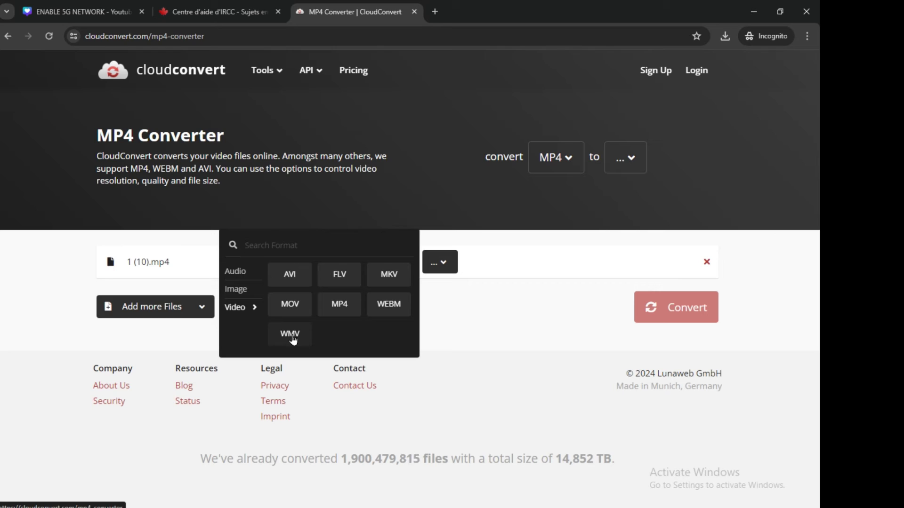
left_click(341, 313)
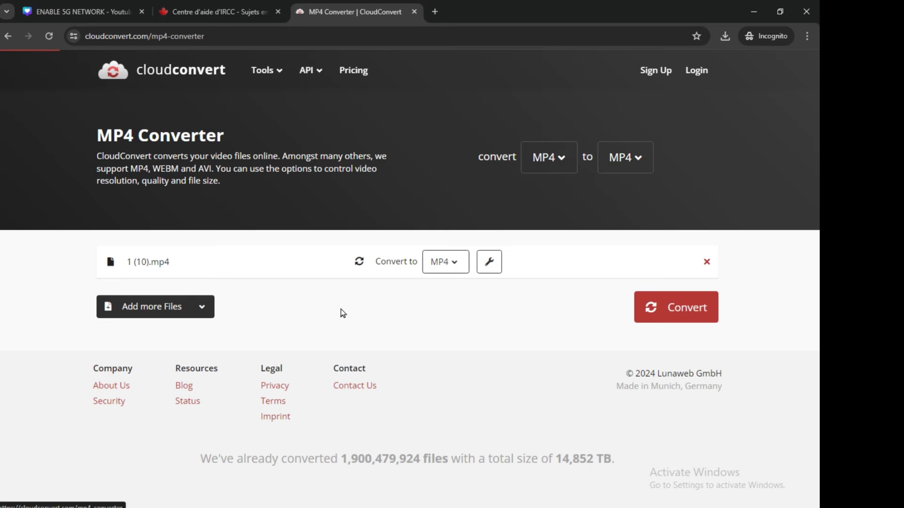
left_click(693, 306)
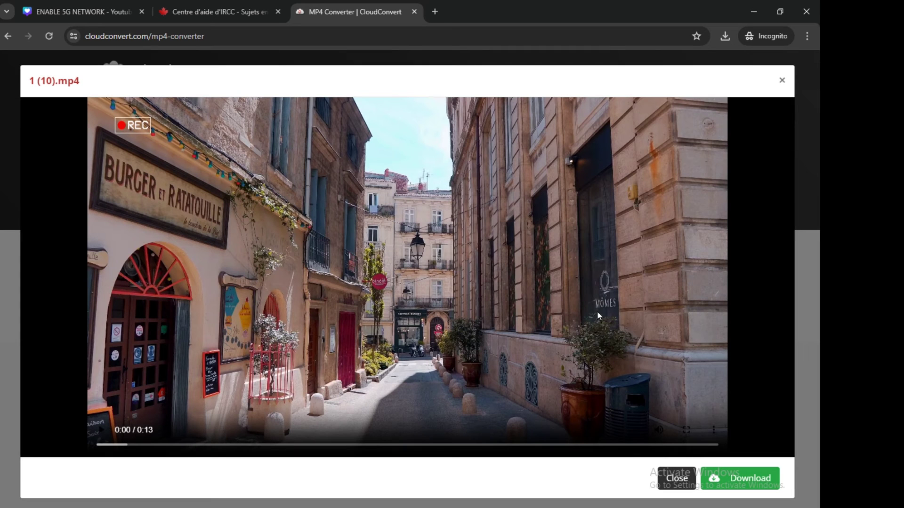
left_click(782, 80)
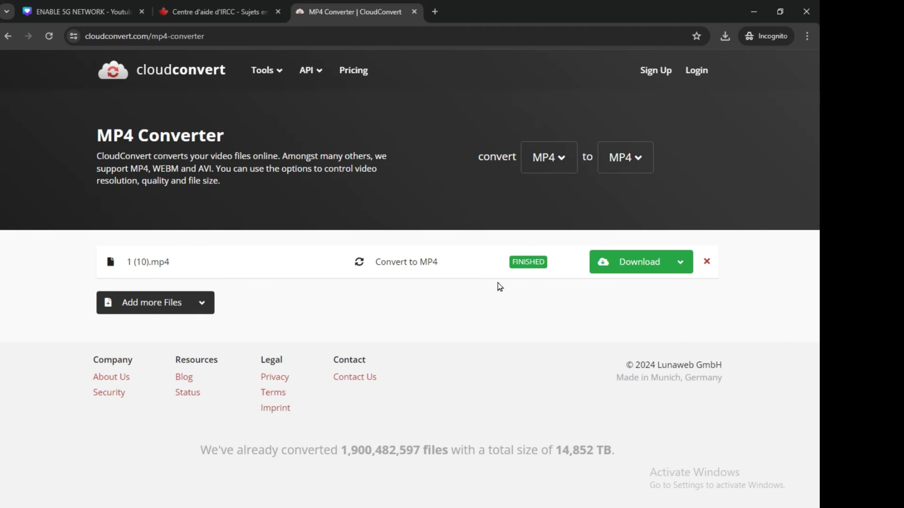
- Download the converted video to the Desktop as "video number 1001" and show the desktop
left_click(635, 267)
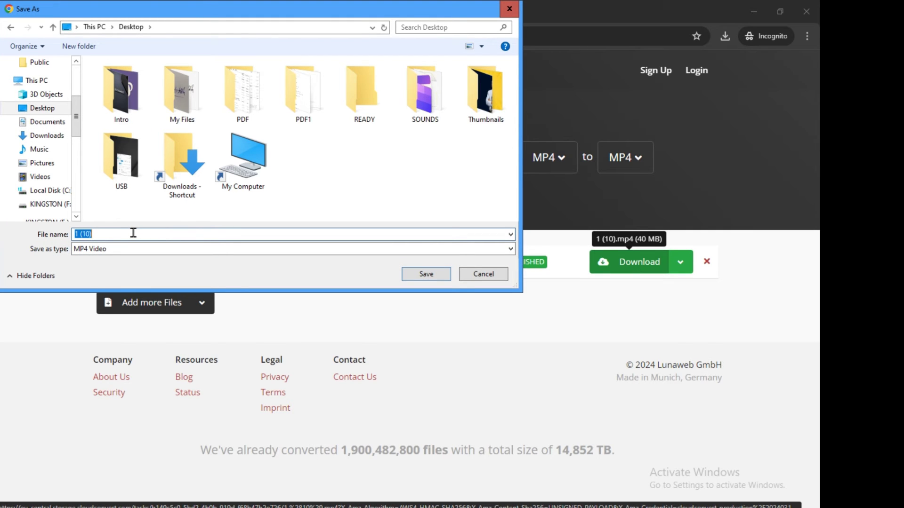
type("video number 1")
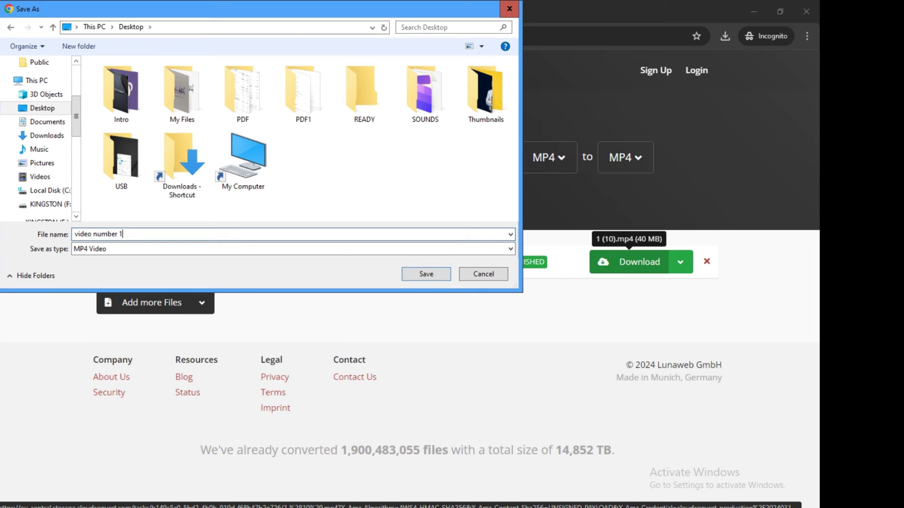
type("001")
left_click(44, 111)
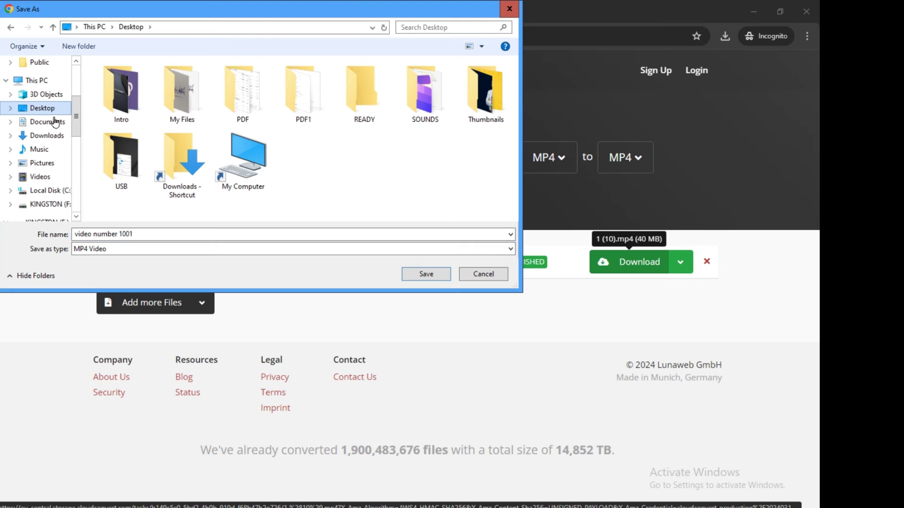
left_click(427, 275)
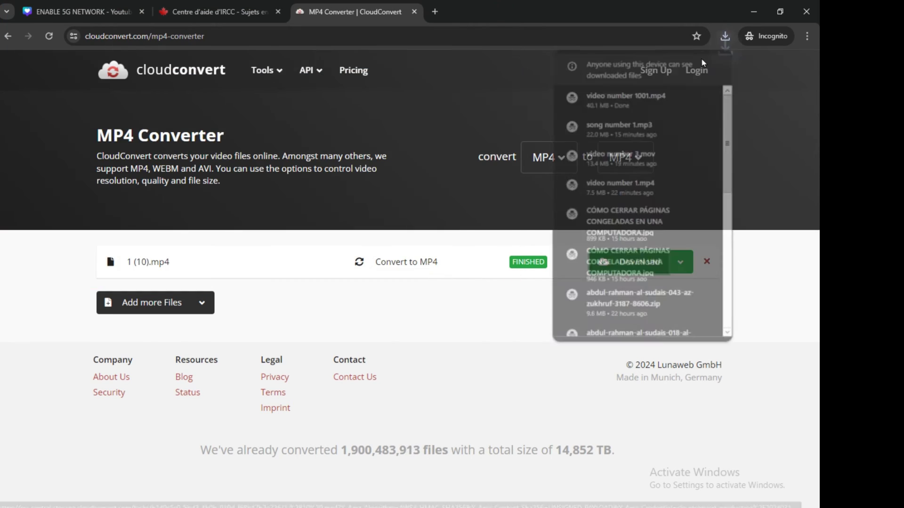
key("super+d")
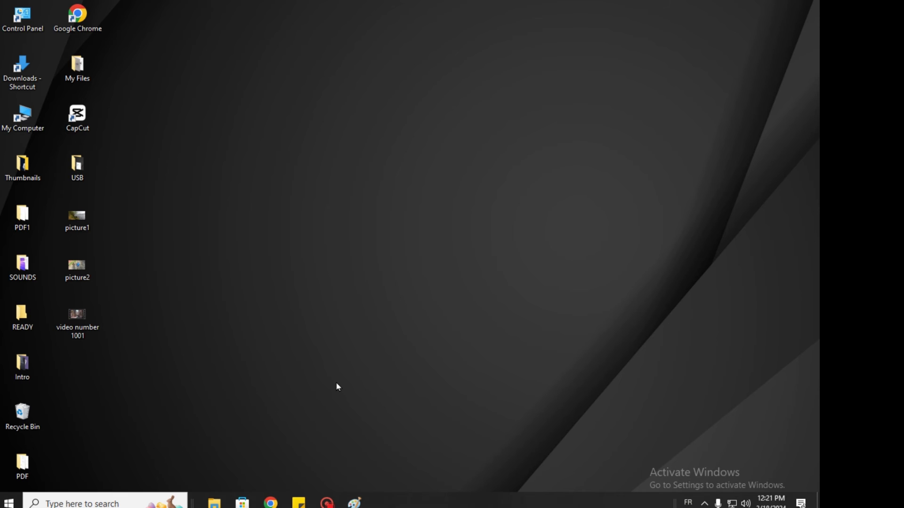
- Switch back to Chrome and search the web for "convert music to mp3"
mouse_move(270, 503)
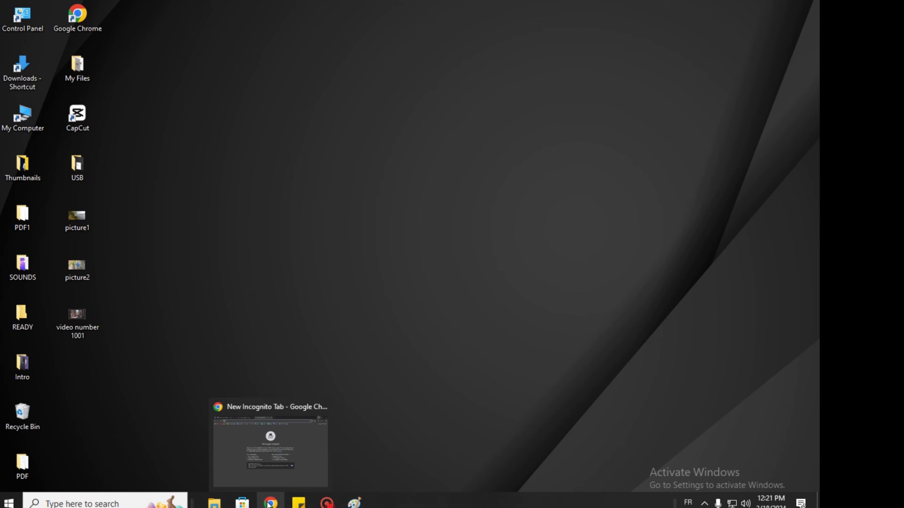
left_click(270, 503)
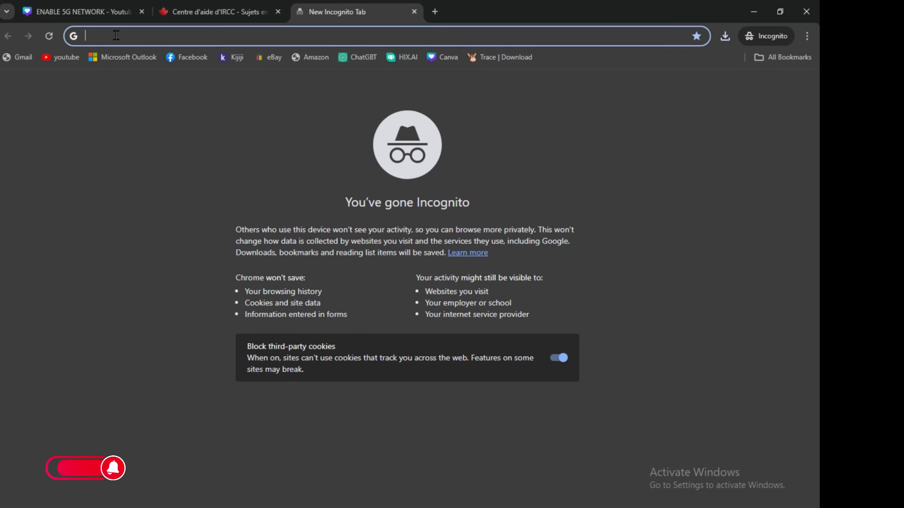
type("convert")
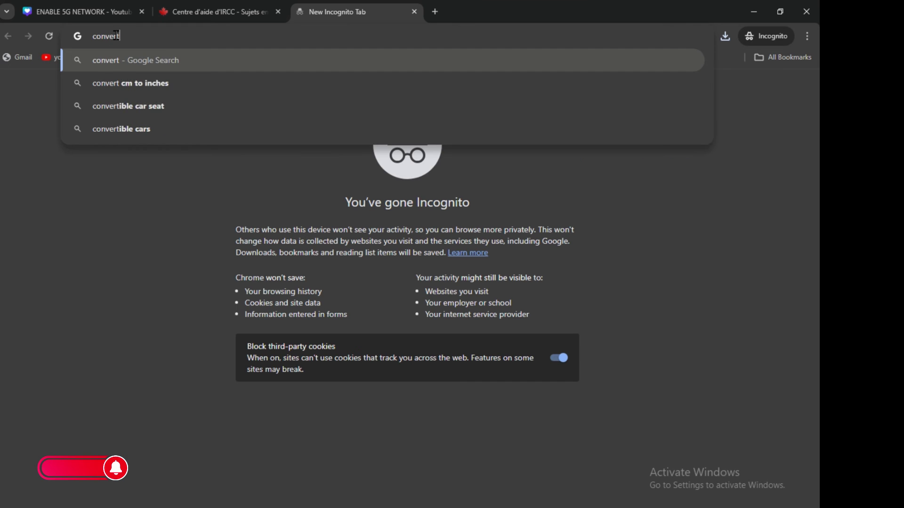
type(" music t")
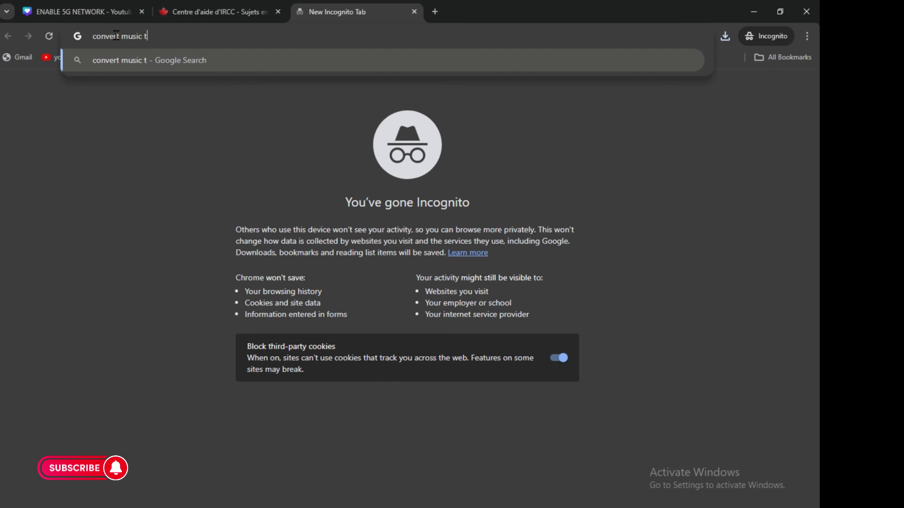
type("o mp")
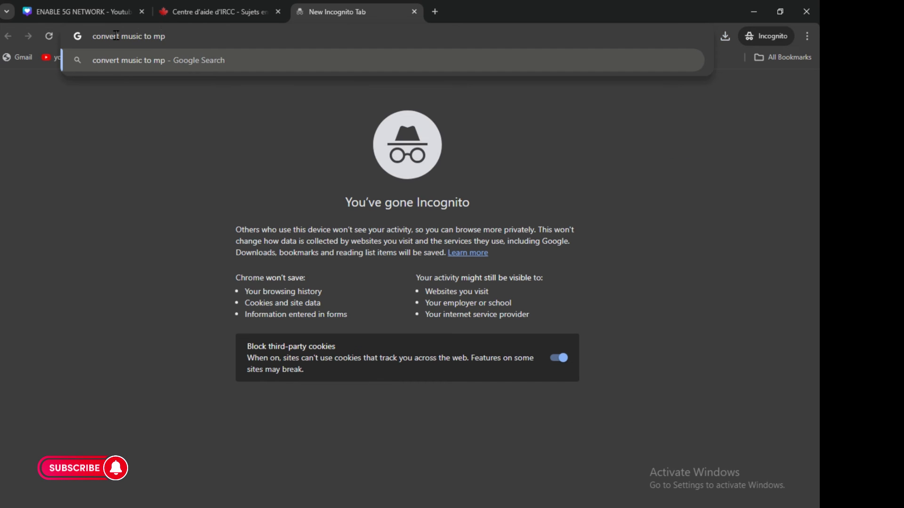
type("3")
key("Return")
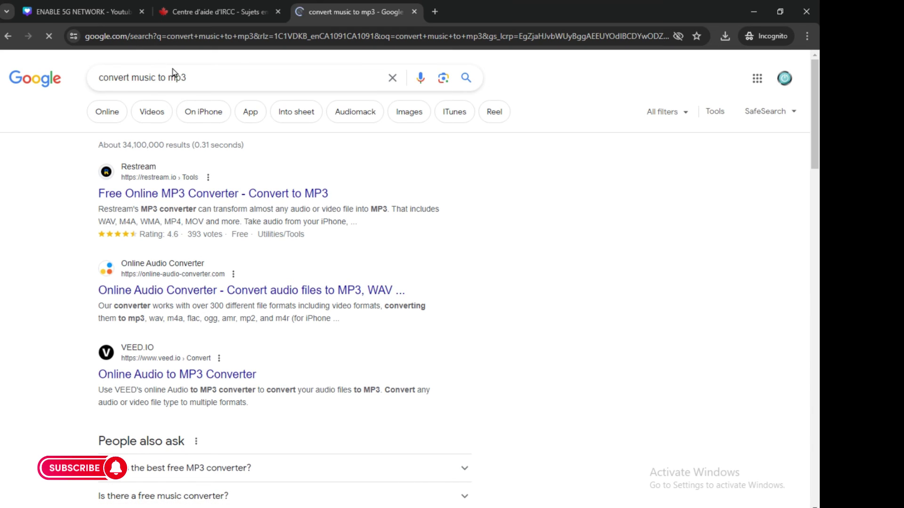
- Search instead for "mp3 converter" and open the CloudConvert result
left_click_drag(218, 74, 1, 78)
type("m")
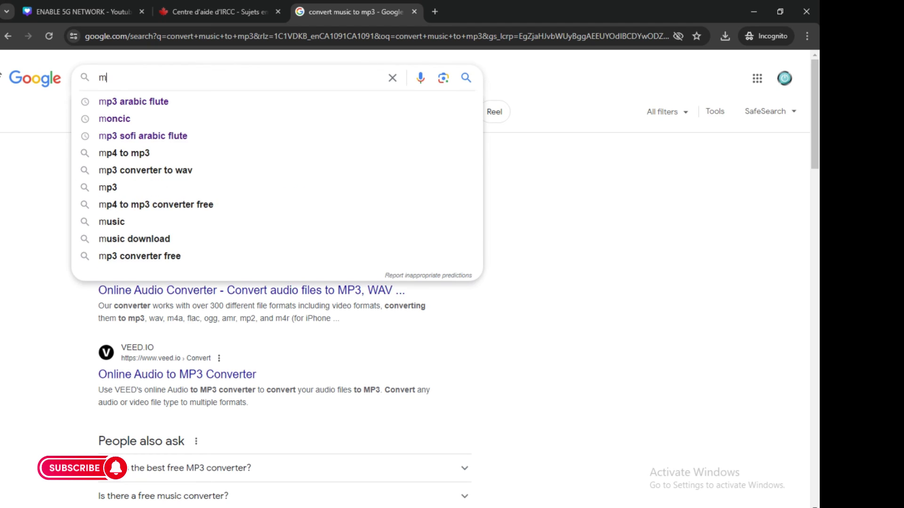
type("p3 converter")
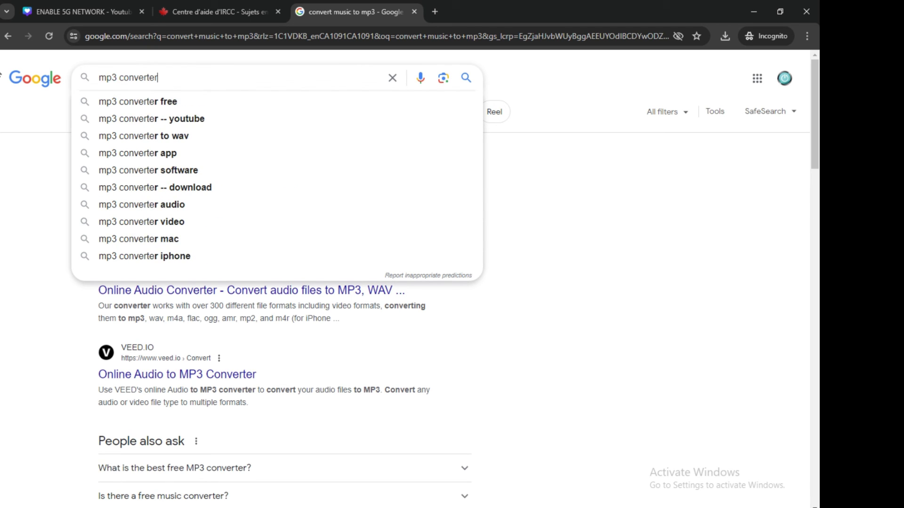
key("Return")
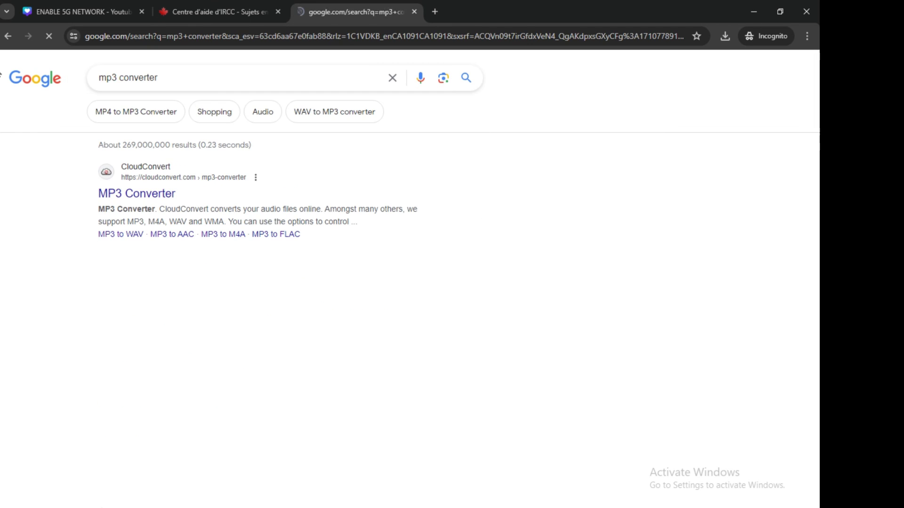
left_click(132, 197)
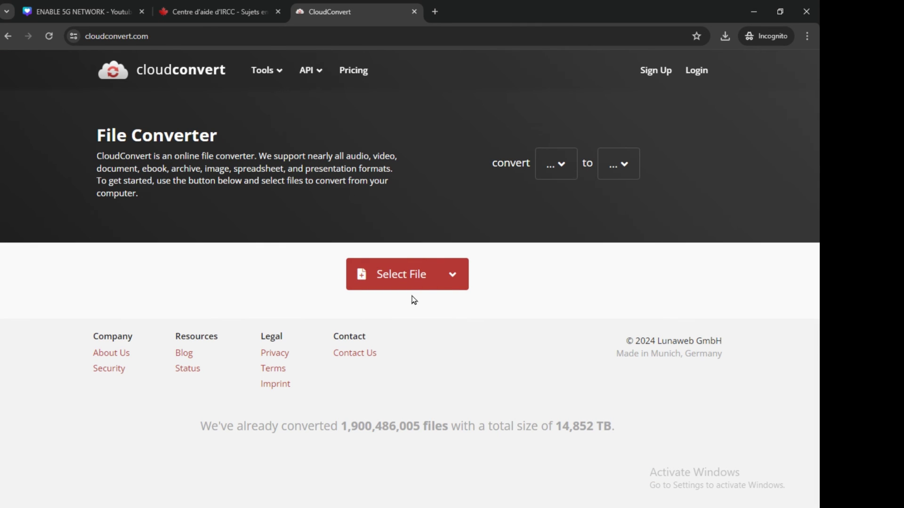
- Load the audio file rain-110508 from the Canva Templates folder on the KINGSTON drive into the converter
left_click(391, 276)
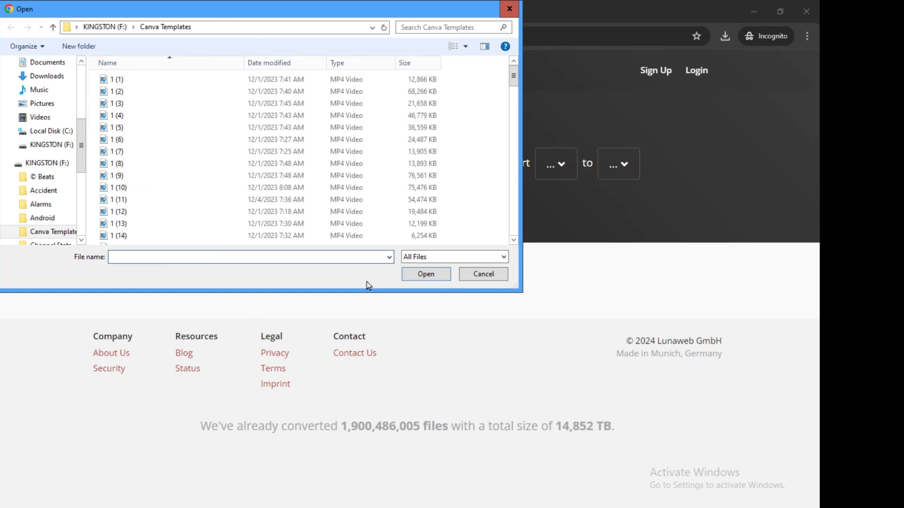
scroll(40, 167, "down", 3)
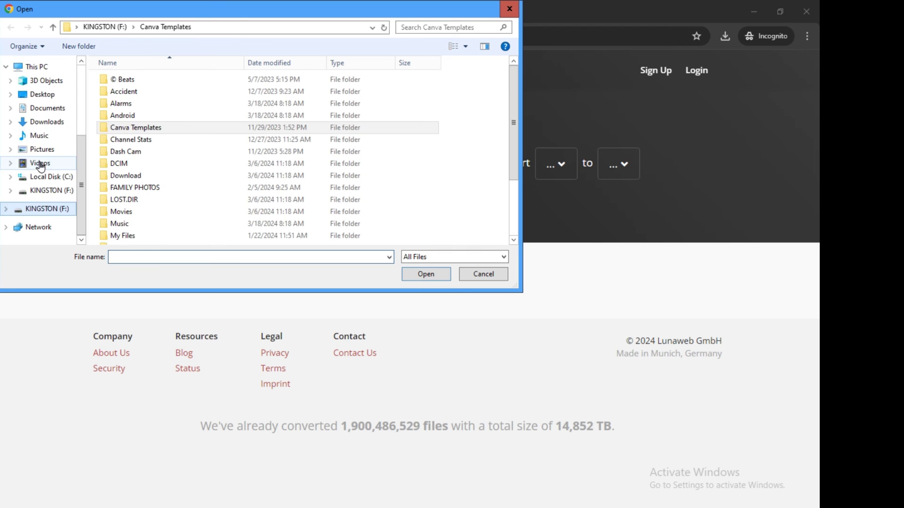
scroll(195, 188, "down", 10)
scroll(196, 217, "down", 6)
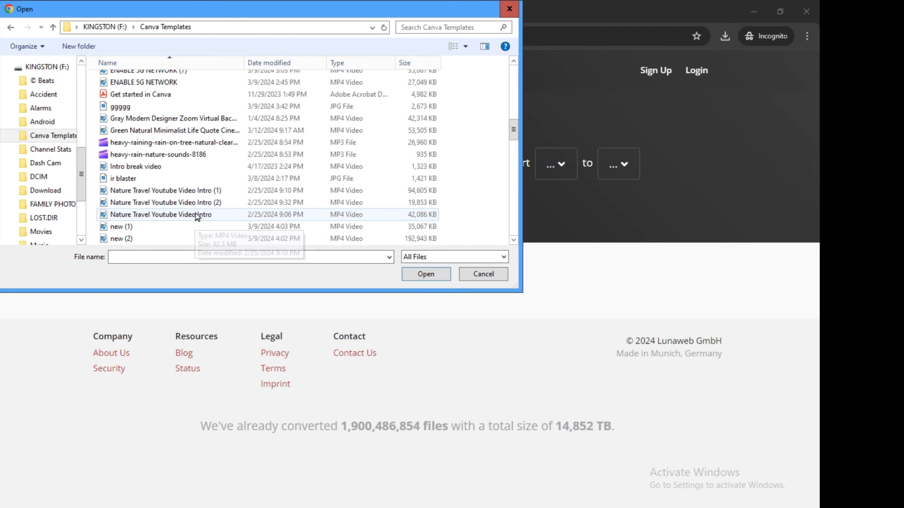
scroll(203, 228, "down", 5)
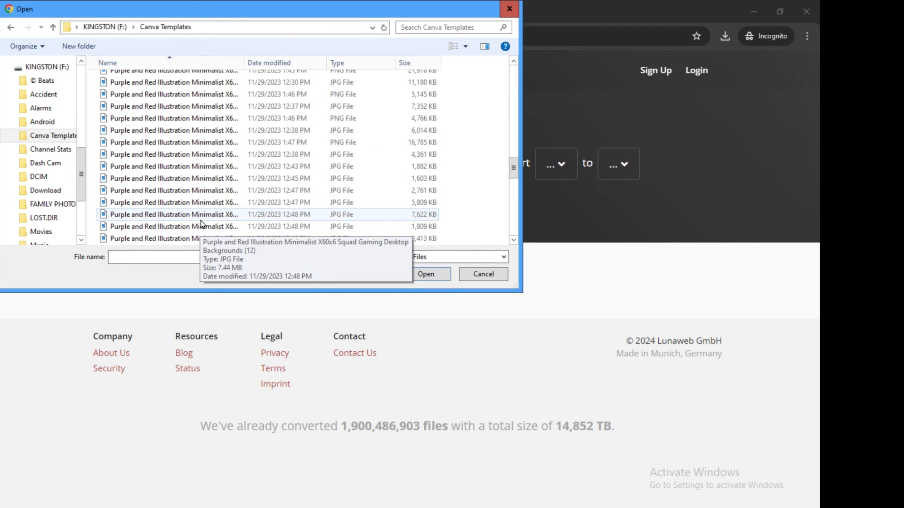
scroll(207, 229, "down", 7)
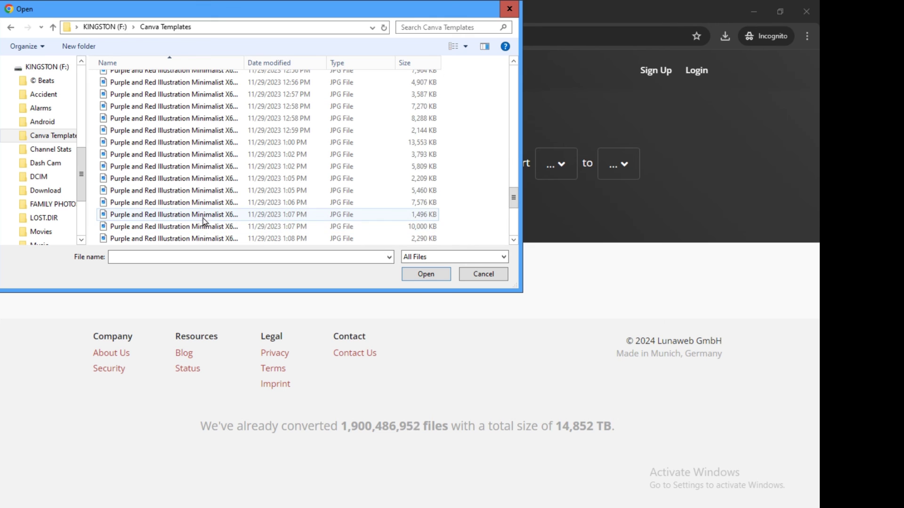
scroll(205, 219, "down", 1)
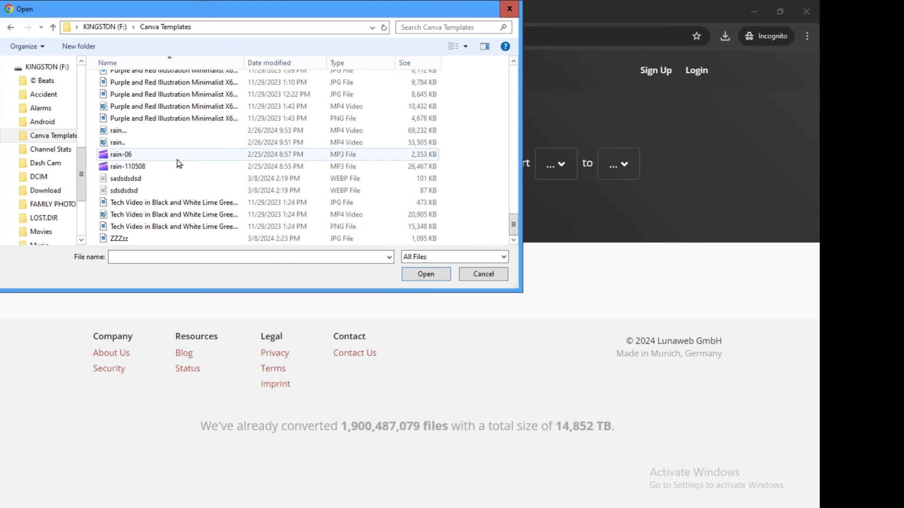
left_click(145, 168)
double_click(145, 168)
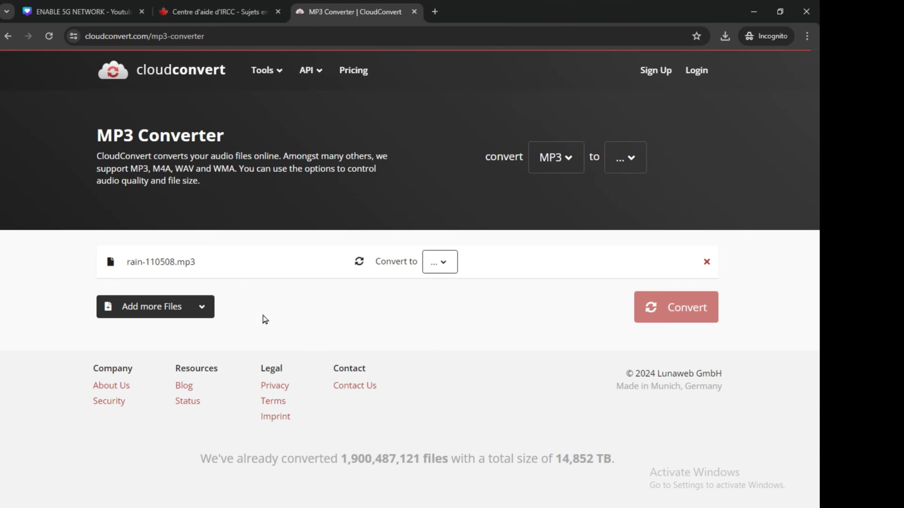
- Set the output format of the rain-110508 audio file to MP3 and run the conversion
left_click(437, 265)
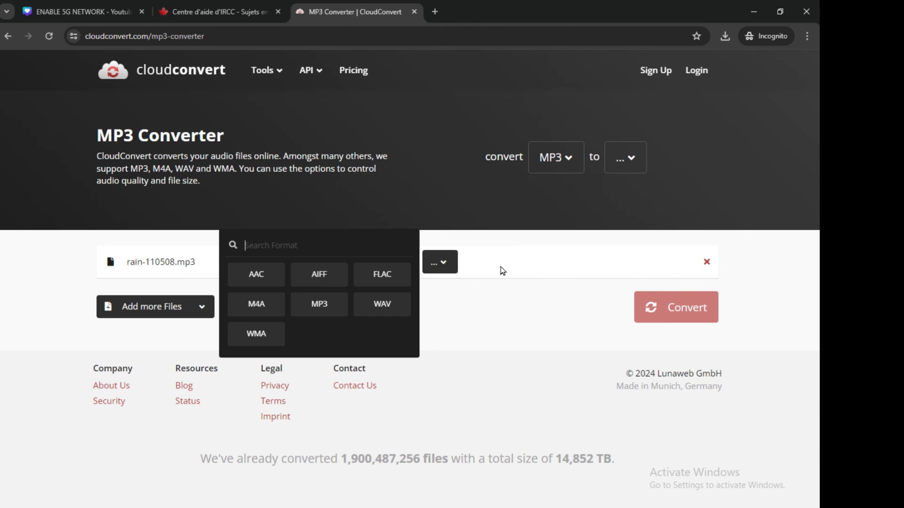
left_click(446, 261)
left_click(445, 264)
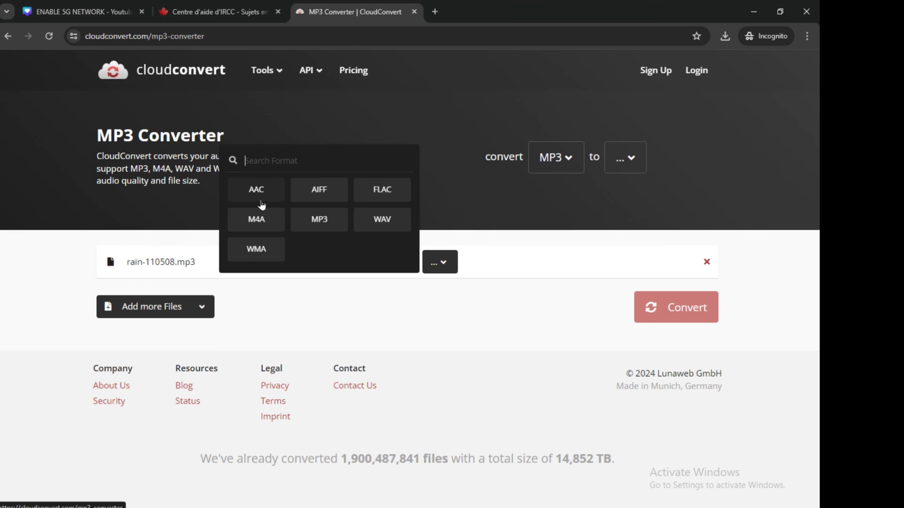
left_click(320, 222)
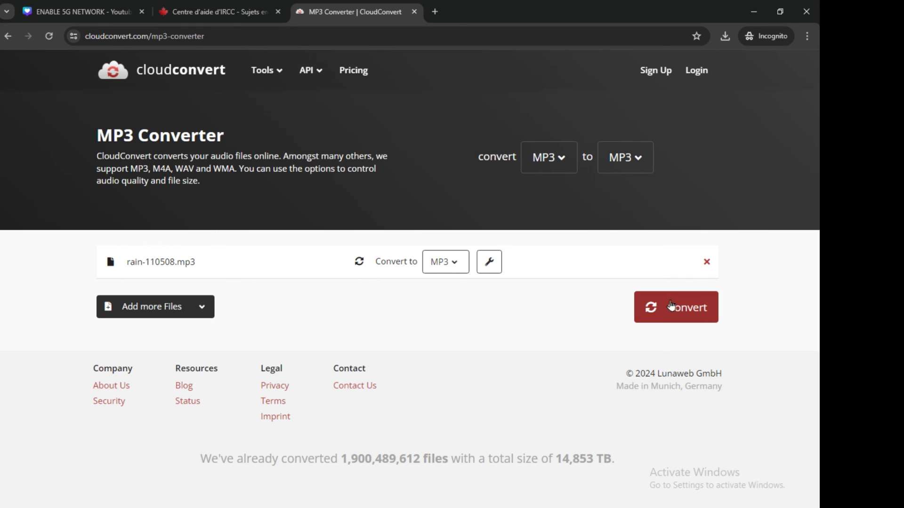
left_click(681, 310)
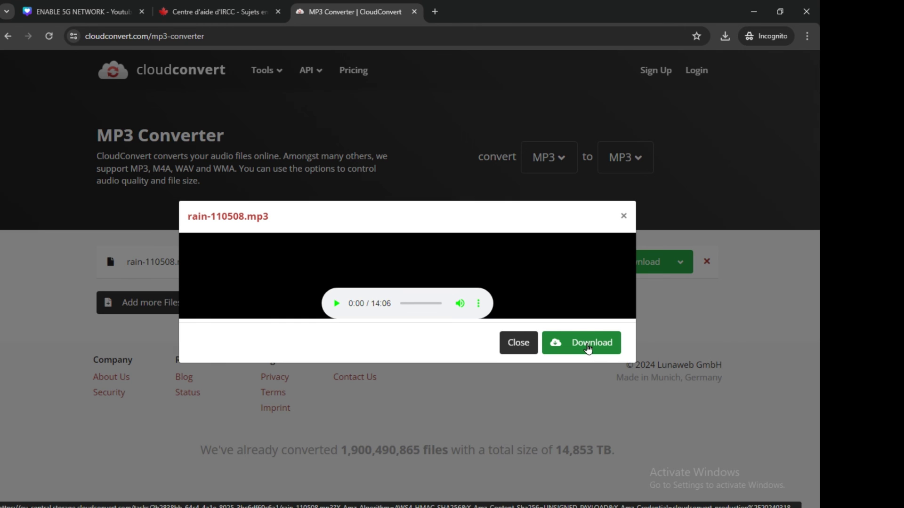
- Download the converted audio to the Desktop as "Audio number 1" and show the desktop
left_click(479, 304)
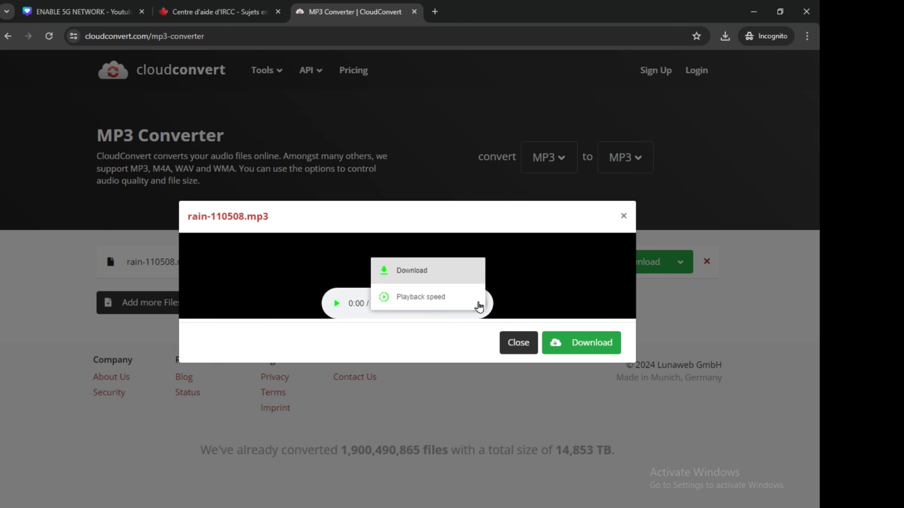
left_click(405, 276)
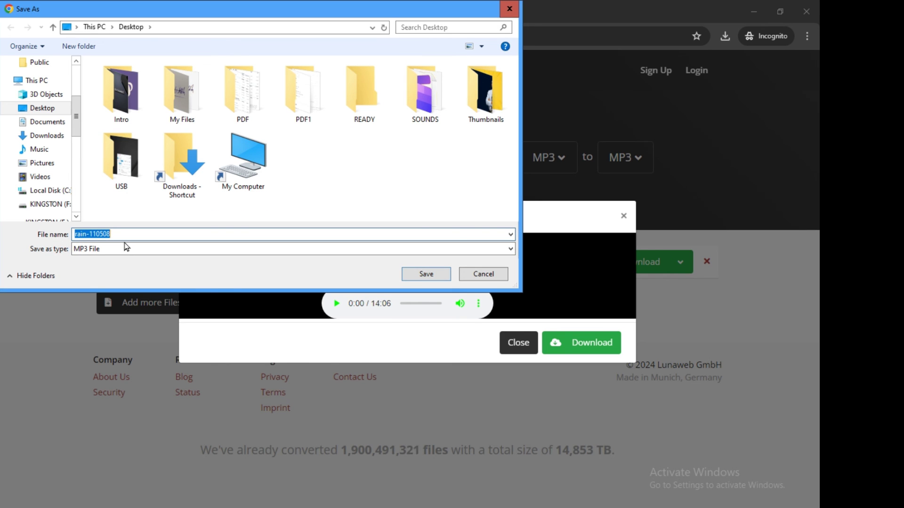
type("Audio number 1")
left_click(40, 112)
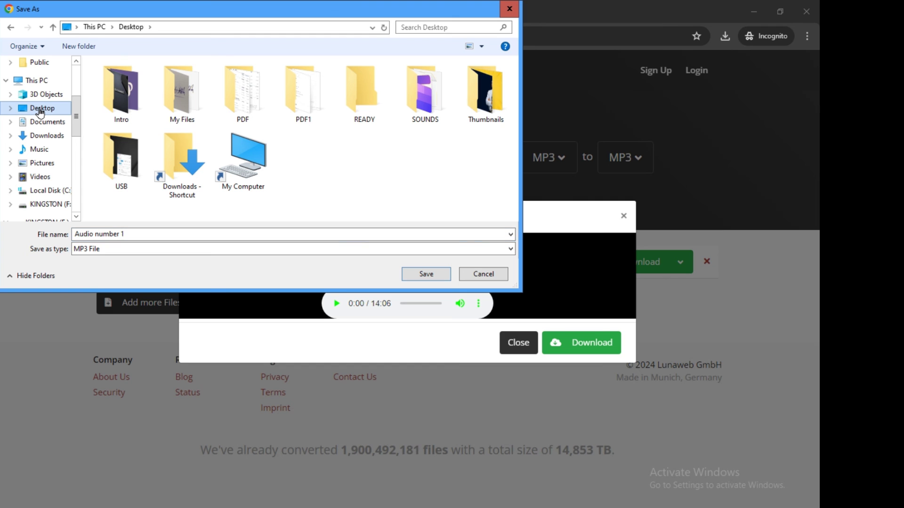
left_click(434, 276)
key("super+d")
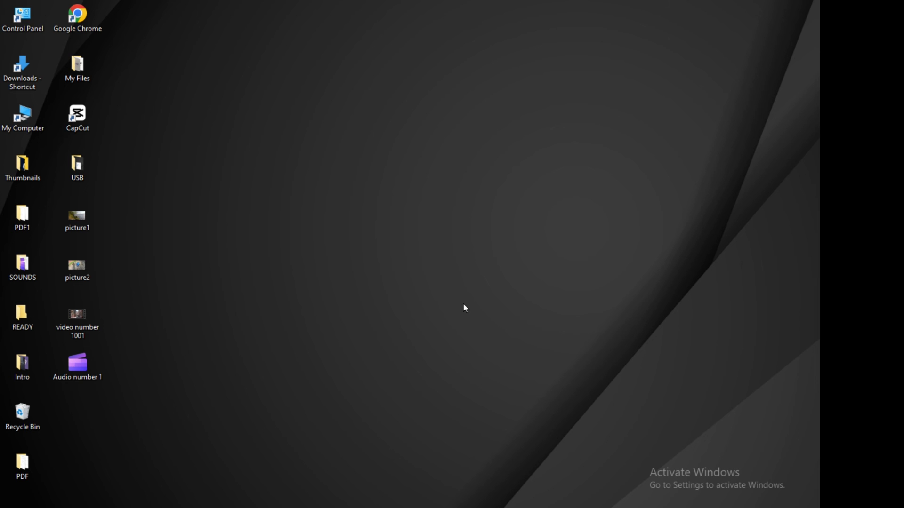